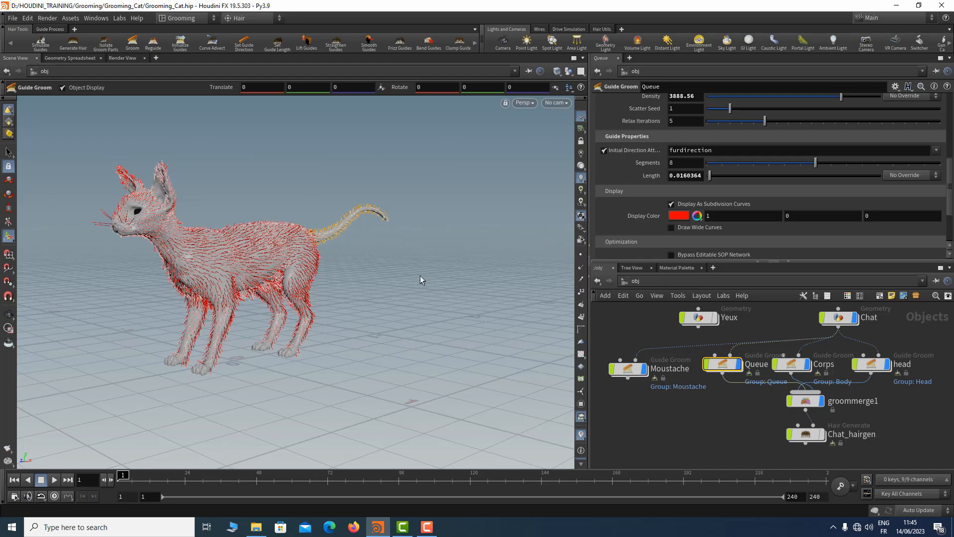
# Step: Initialize the tail guides of the Queue groom with the Initialize Guides tool
pyautogui.keyDown('alt'); pyautogui.moveTo(419, 275); pyautogui.dragTo(345, 249); pyautogui.keyUp('alt')
pyautogui.keyDown('alt'); pyautogui.moveTo(345, 249); pyautogui.dragTo(454, 200, button='right'); pyautogui.keyUp('alt')
pyautogui.keyDown('alt'); pyautogui.moveTo(454, 201); pyautogui.dragTo(330, 200, button='middle'); pyautogui.keyUp('alt')
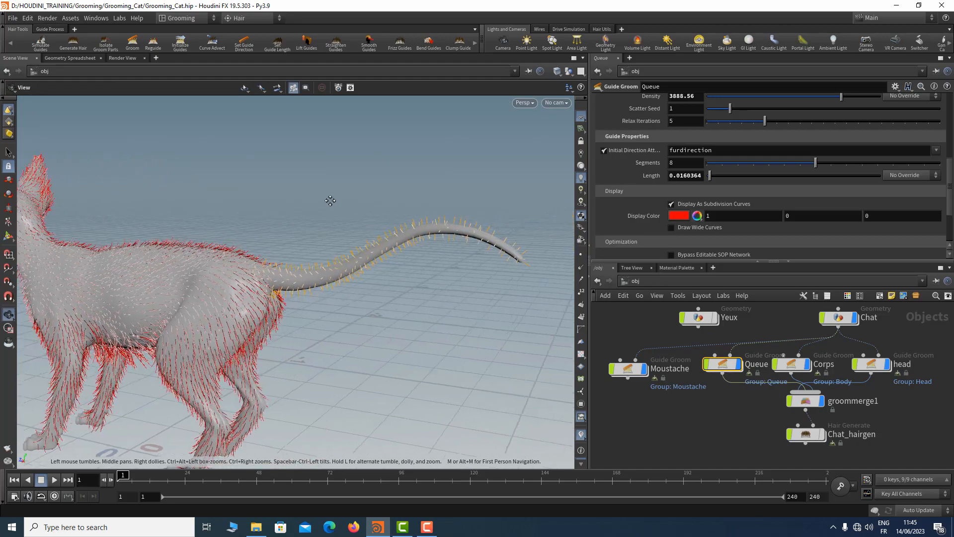
pyautogui.keyDown('alt'); pyautogui.moveTo(330, 200); pyautogui.dragTo(379, 205); pyautogui.keyUp('alt')
pyautogui.keyDown('alt'); pyautogui.moveTo(390, 176); pyautogui.dragTo(366, 204, button='middle'); pyautogui.keyUp('alt')
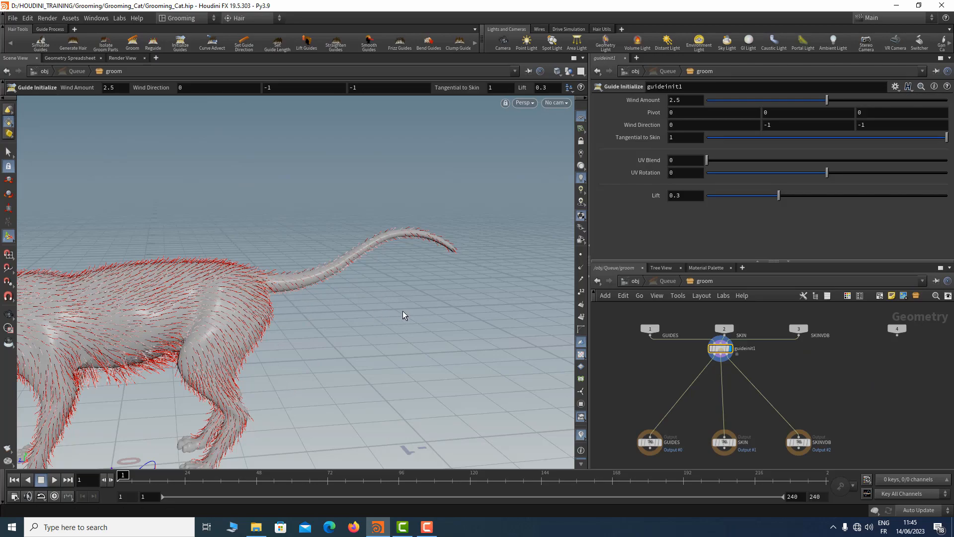
# Step: Add Curve Advect to the tail guides, reduce the brush radius to about 0.037, and draw a stroke from tail base to tip
pyautogui.press('Escape')
pyautogui.moveTo(402, 311); pyautogui.dragTo(387, 333)
pyautogui.press('Return')
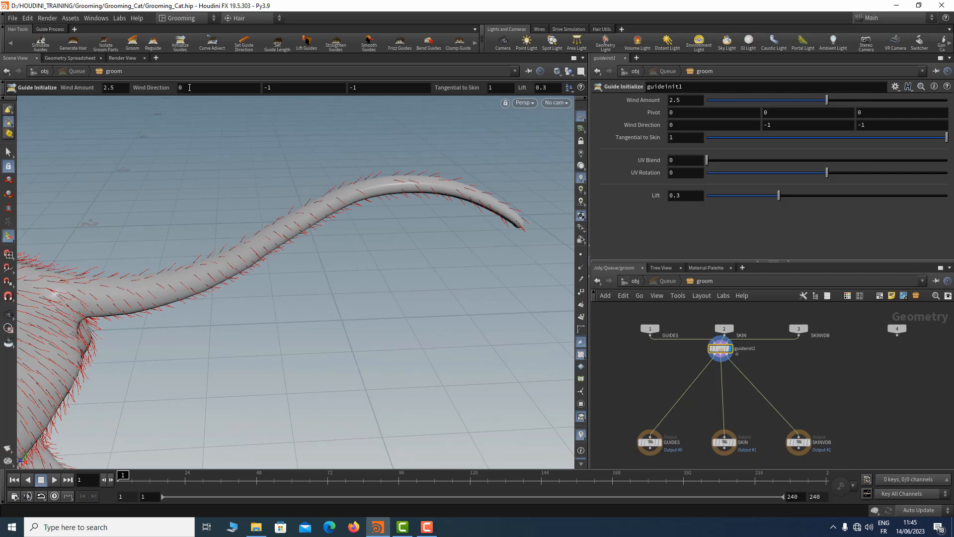
pyautogui.click(212, 44)
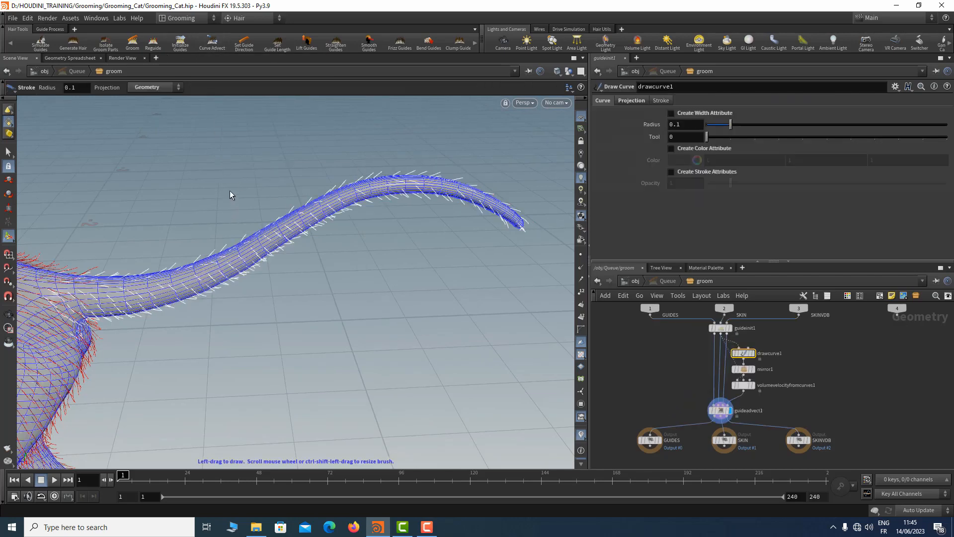
pyautogui.scroll(-8, 190, 269)
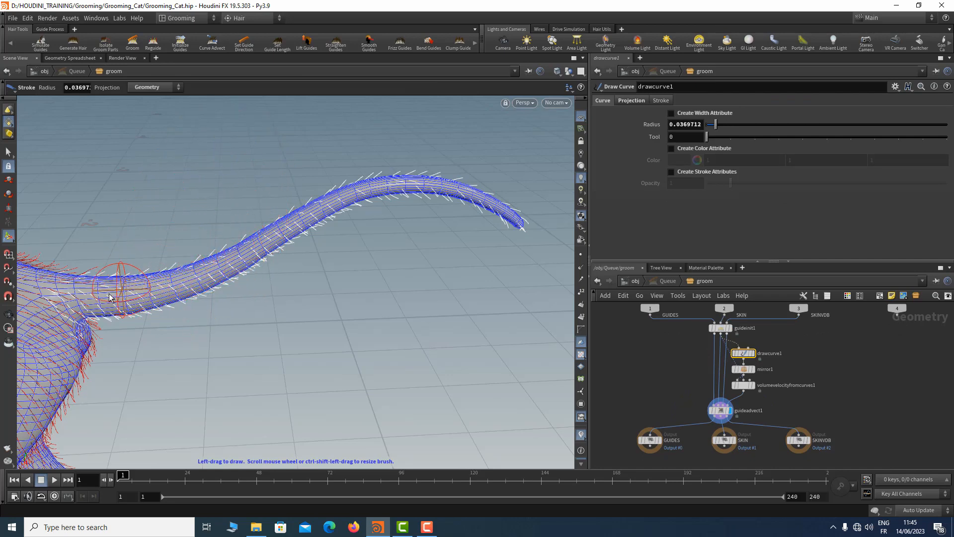
pyautogui.moveTo(89, 304)
pyautogui.mouseDown()
pyautogui.moveTo(255, 245)
pyautogui.moveTo(348, 192)
pyautogui.moveTo(425, 184)
pyautogui.moveTo(459, 194)
pyautogui.moveTo(517, 219)
pyautogui.moveTo(551, 251)
pyautogui.mouseUp()
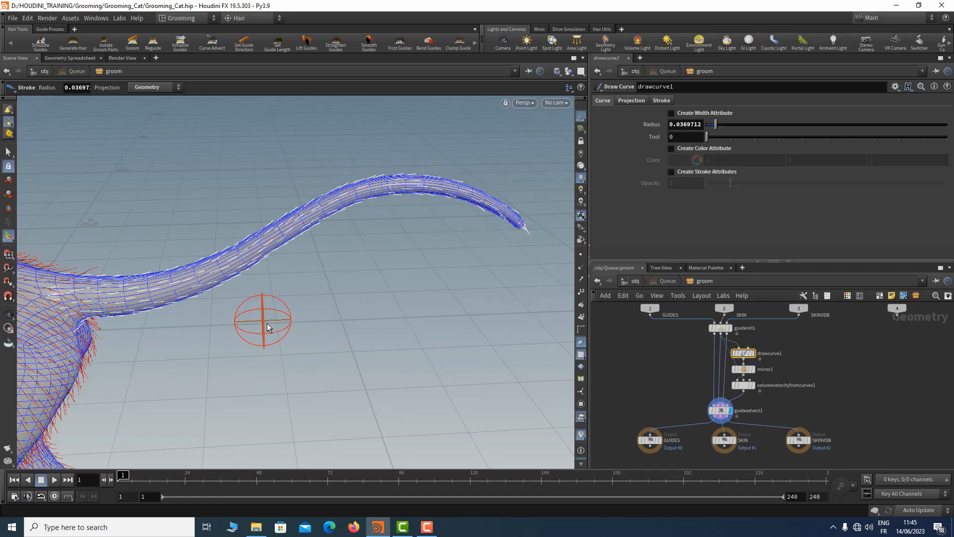
pyautogui.press('Escape')
pyautogui.moveTo(269, 334)
pyautogui.mouseDown()
pyautogui.moveTo(300, 366)
pyautogui.moveTo(326, 356)
pyautogui.moveTo(316, 327)
pyautogui.mouseUp()
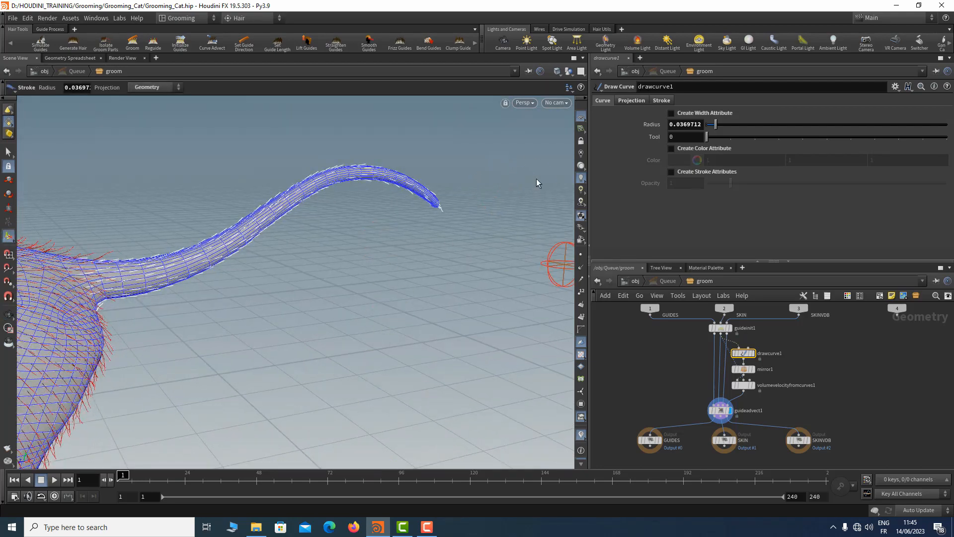
# Step: Add a Lift Guides operation to the tail guides and set its lift to 0.2
pyautogui.click(307, 44)
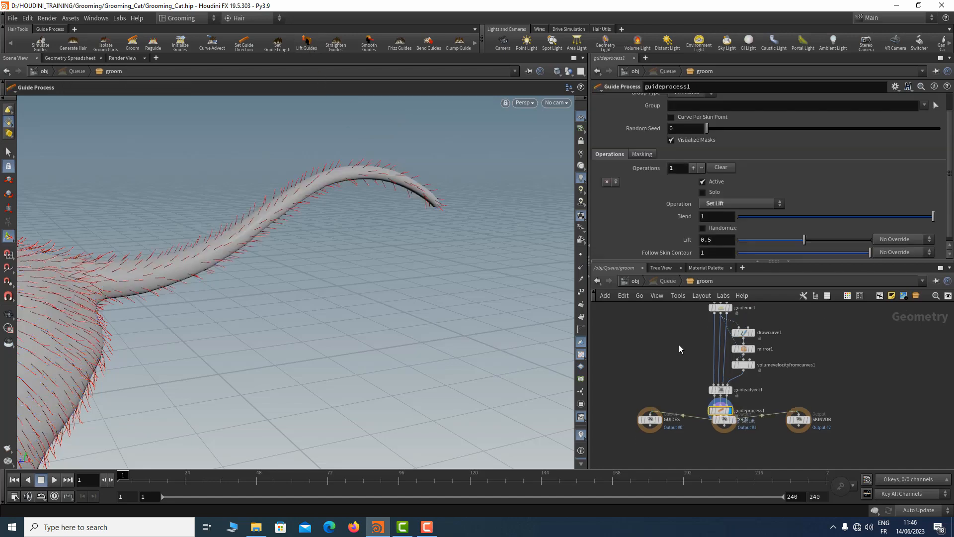
pyautogui.click(722, 242)
pyautogui.press('Return')
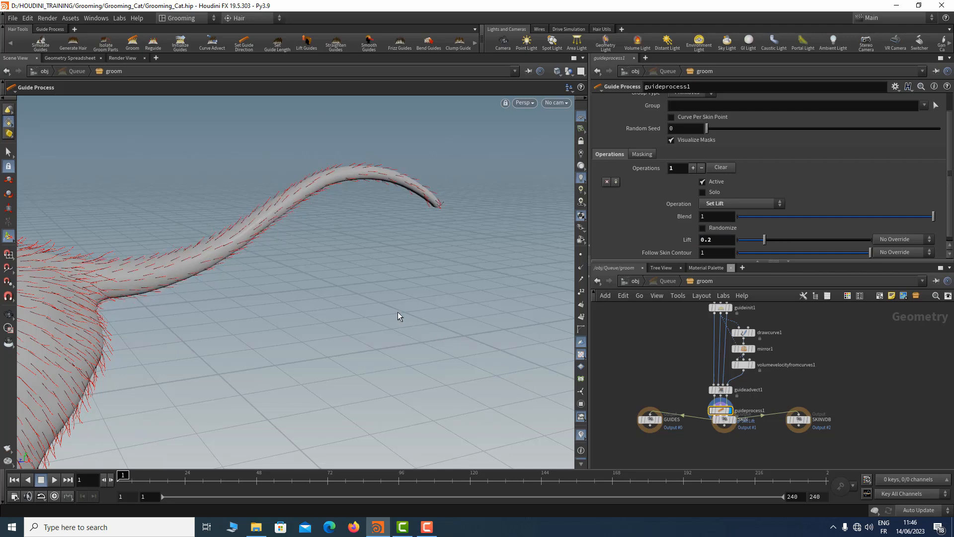
# Step: Examine the lifted guides along the tail, including closely around the tip
pyautogui.press('Escape')
pyautogui.moveTo(331, 250); pyautogui.dragTo(260, 230)
pyautogui.moveTo(260, 230); pyautogui.dragTo(389, 260, button='right')
pyautogui.moveTo(389, 260); pyautogui.dragTo(381, 270)
pyautogui.moveTo(381, 271); pyautogui.dragTo(290, 253, button='right')
pyautogui.moveTo(308, 248); pyautogui.dragTo(334, 209, button='middle')
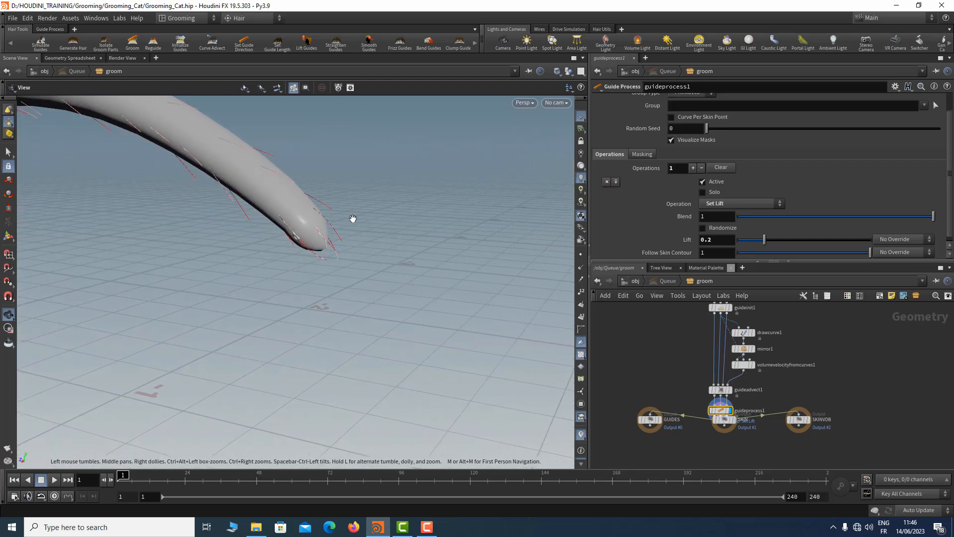
pyautogui.moveTo(353, 219)
pyautogui.mouseDown()
pyautogui.moveTo(378, 226)
pyautogui.moveTo(365, 226)
pyautogui.mouseUp()
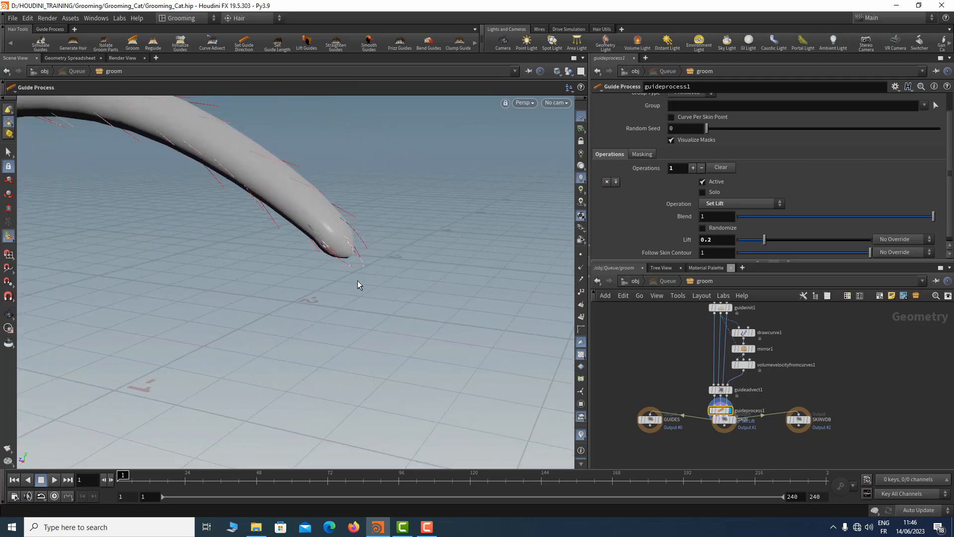
pyautogui.moveTo(404, 266); pyautogui.dragTo(247, 245, button='right')
pyautogui.moveTo(247, 245); pyautogui.dragTo(361, 210, button='middle')
pyautogui.moveTo(361, 210); pyautogui.dragTo(309, 234)
pyautogui.press('Return')
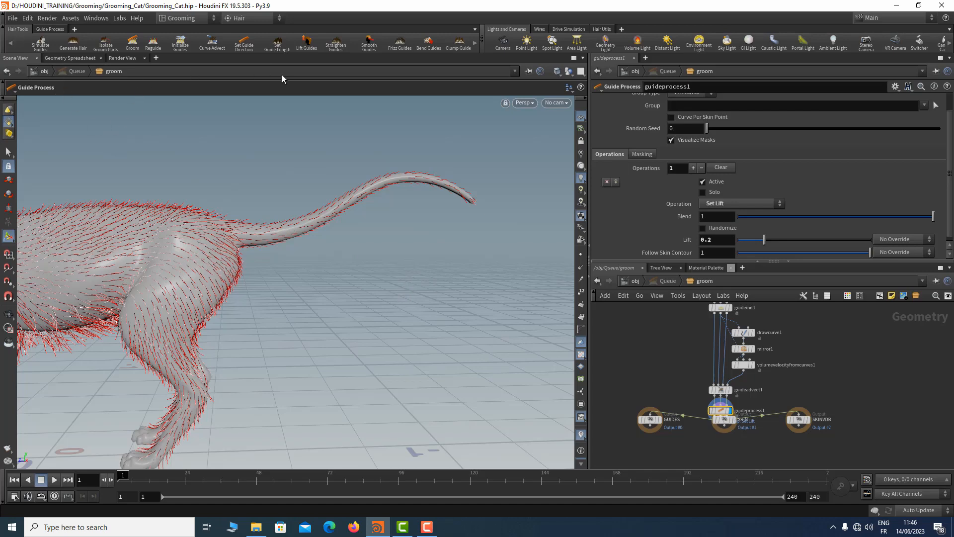
# Step: Add a Frizz Guides operation to the tail guides and set its amplitude to 0.01
pyautogui.click(400, 46)
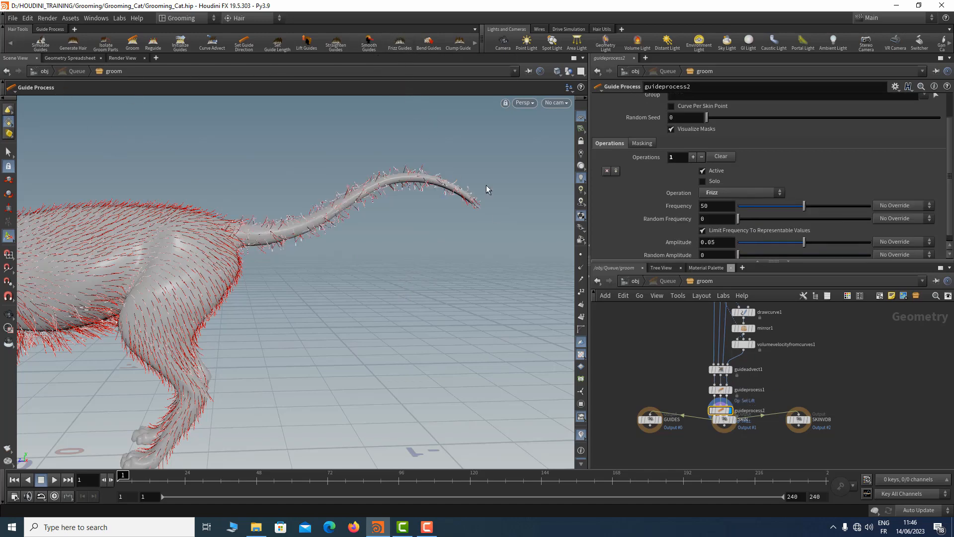
pyautogui.click(714, 242)
pyautogui.press('BackSpace')
pyautogui.write('1')
pyautogui.press('Return')
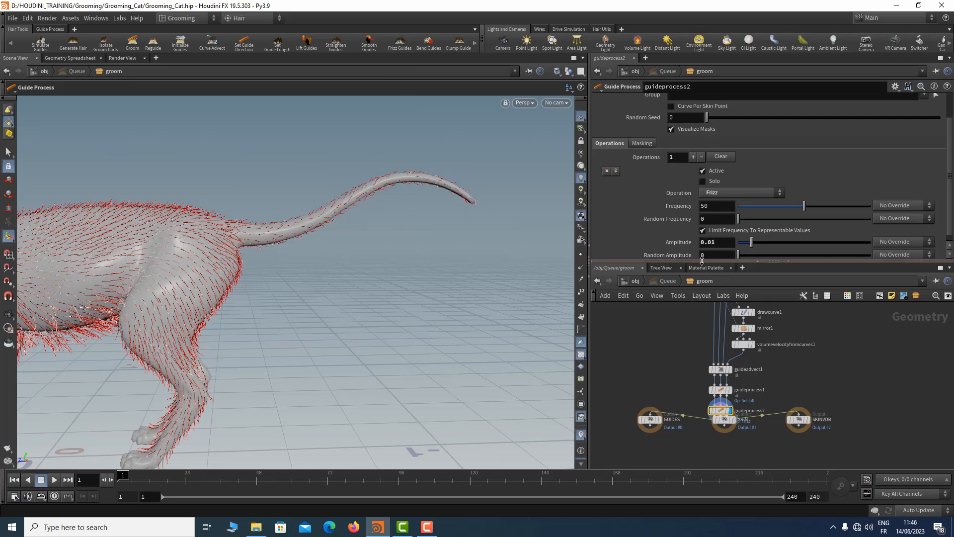
# Step: Add a Bend Guides operation to the tail guides with an angle of -15 and a random angle of 15
pyautogui.keyDown('alt'); pyautogui.moveTo(372, 228); pyautogui.dragTo(480, 239, button='right'); pyautogui.keyUp('alt')
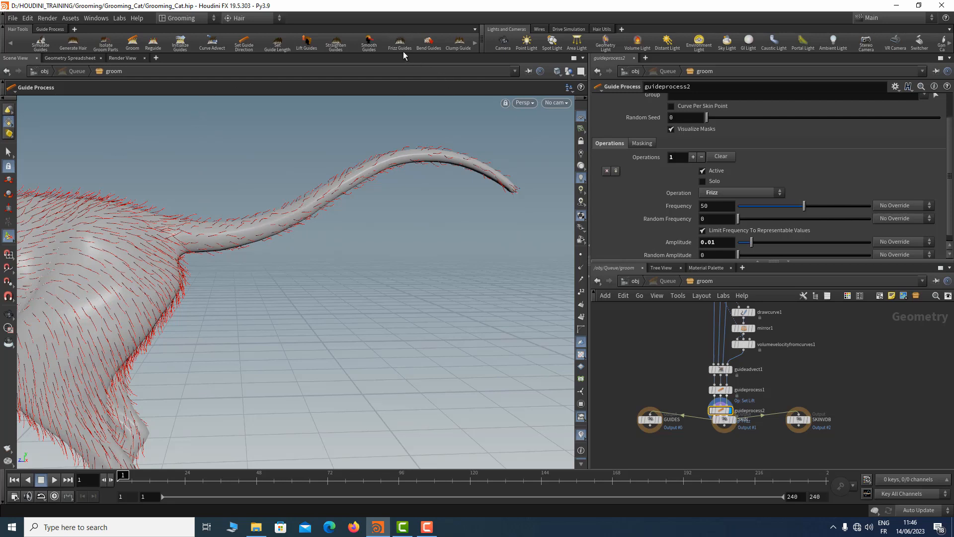
pyautogui.click(429, 45)
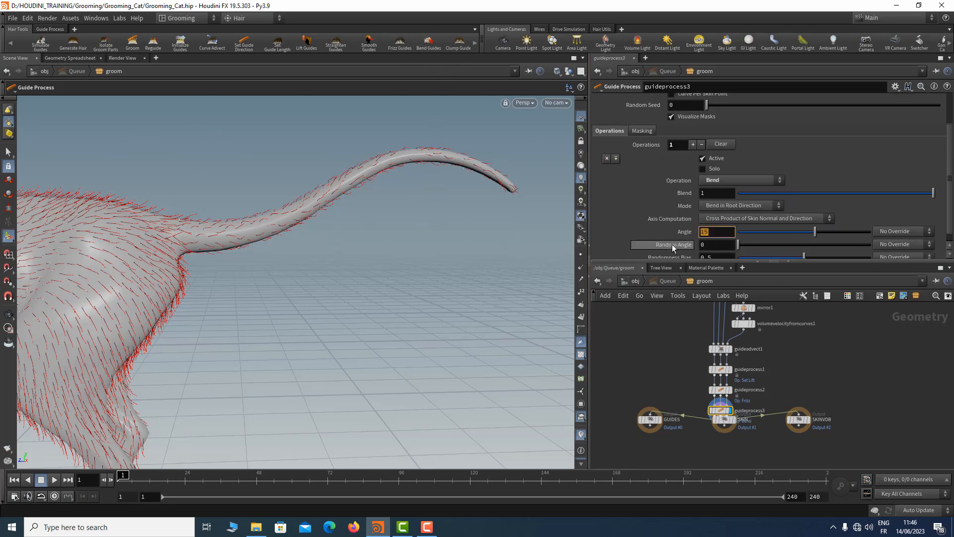
pyautogui.press('BackSpace')
pyautogui.press('BackSpace')
pyautogui.write('-15')
pyautogui.press('Return')
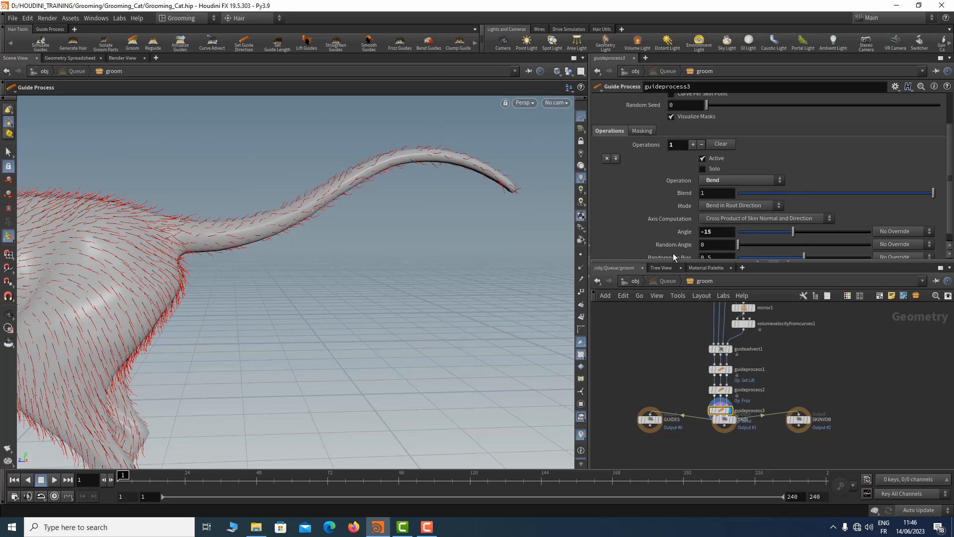
pyautogui.click(717, 244)
pyautogui.write('15')
pyautogui.press('Return')
# Step: Return to the object level and set the Queue groom's guide length to 0.018
pyautogui.keyDown('alt'); pyautogui.moveTo(366, 231); pyautogui.dragTo(309, 222, button='right'); pyautogui.keyUp('alt')
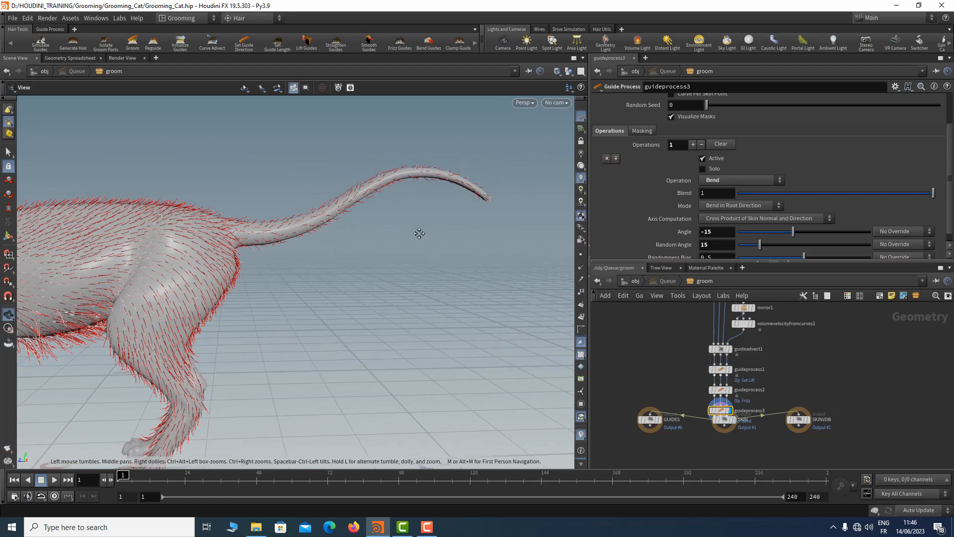
pyautogui.keyDown('alt'); pyautogui.moveTo(420, 234); pyautogui.dragTo(422, 273, button='middle'); pyautogui.keyUp('alt')
pyautogui.keyDown('alt'); pyautogui.moveTo(422, 273); pyautogui.dragTo(297, 268, button='right'); pyautogui.keyUp('alt')
pyautogui.moveTo(351, 209); pyautogui.dragTo(372, 219)
pyautogui.moveTo(371, 219); pyautogui.dragTo(421, 213, button='right')
pyautogui.keyDown('alt'); pyautogui.moveTo(421, 213); pyautogui.dragTo(408, 214); pyautogui.keyUp('alt')
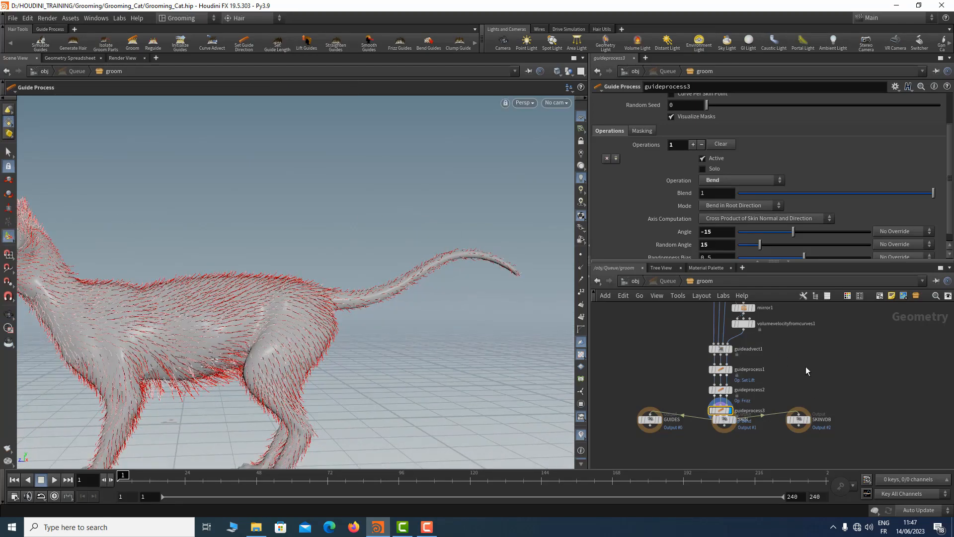
pyautogui.press('u')
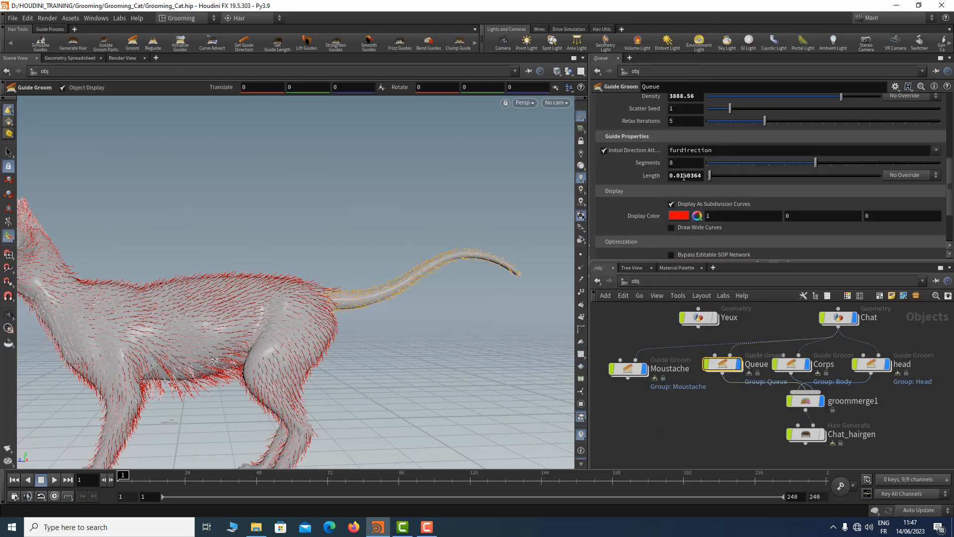
pyautogui.moveTo(684, 177); pyautogui.dragTo(702, 177)
pyautogui.write('8')
pyautogui.press('Return')
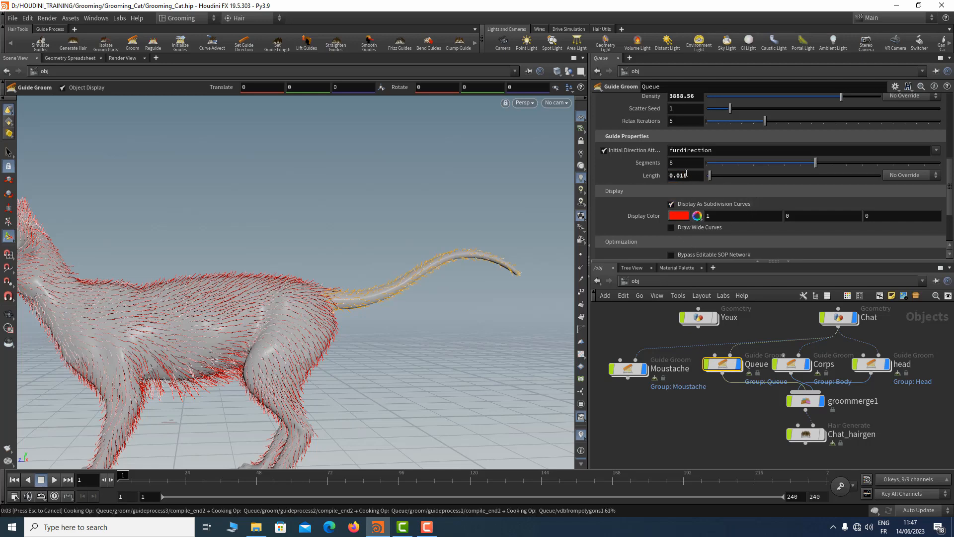
# Step: Set the Queue groom's guide length to 0.02
pyautogui.click(687, 175)
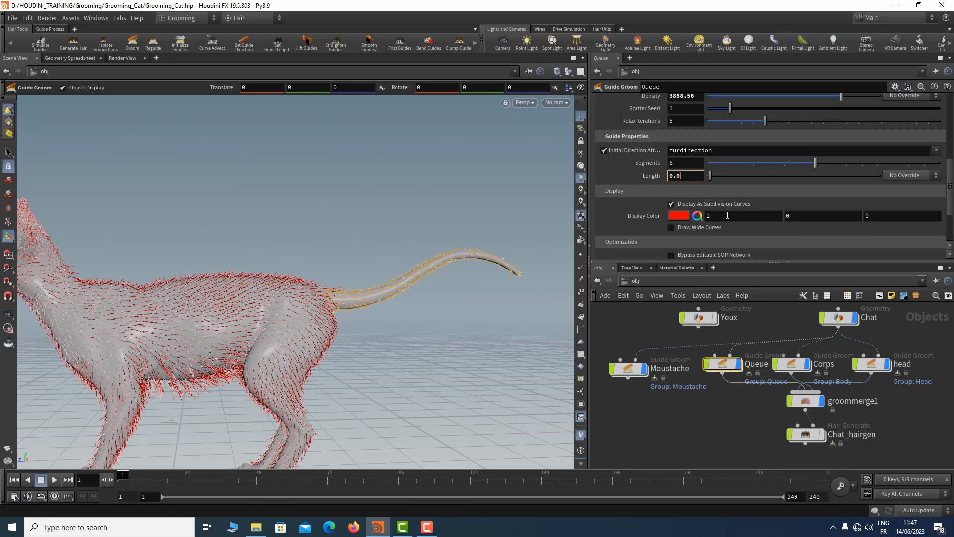
pyautogui.press('Return')
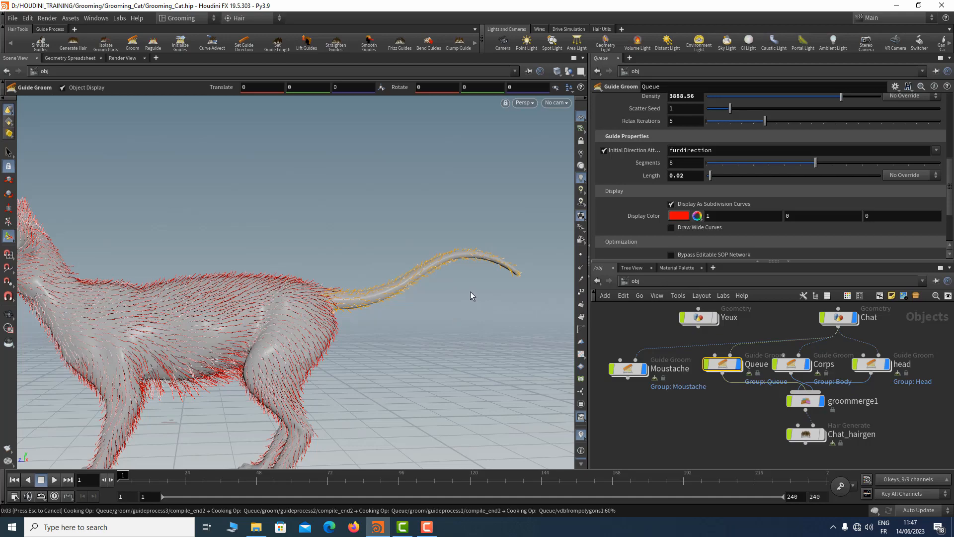
pyautogui.scroll(3, 428, 285)
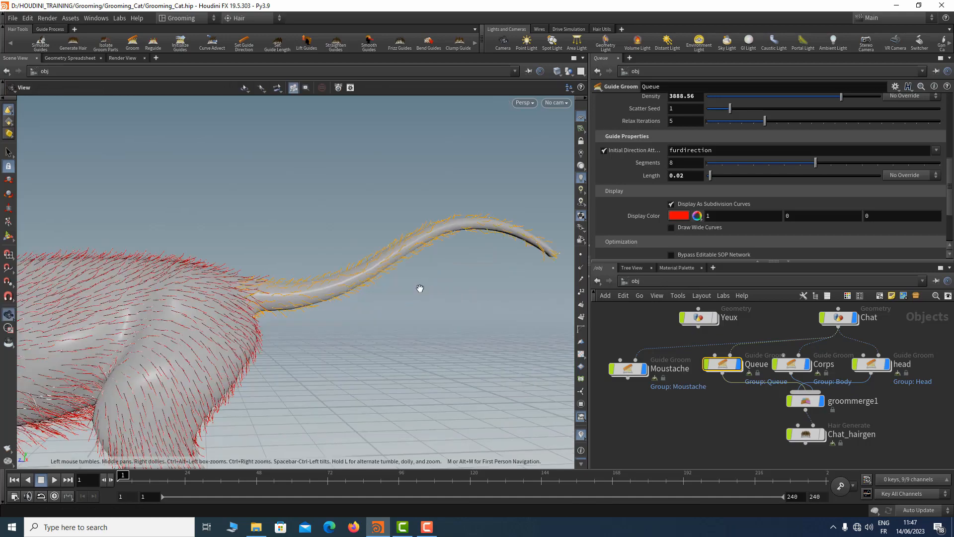
pyautogui.keyDown('alt'); pyautogui.moveTo(420, 288); pyautogui.dragTo(517, 270, button='right'); pyautogui.keyUp('alt')
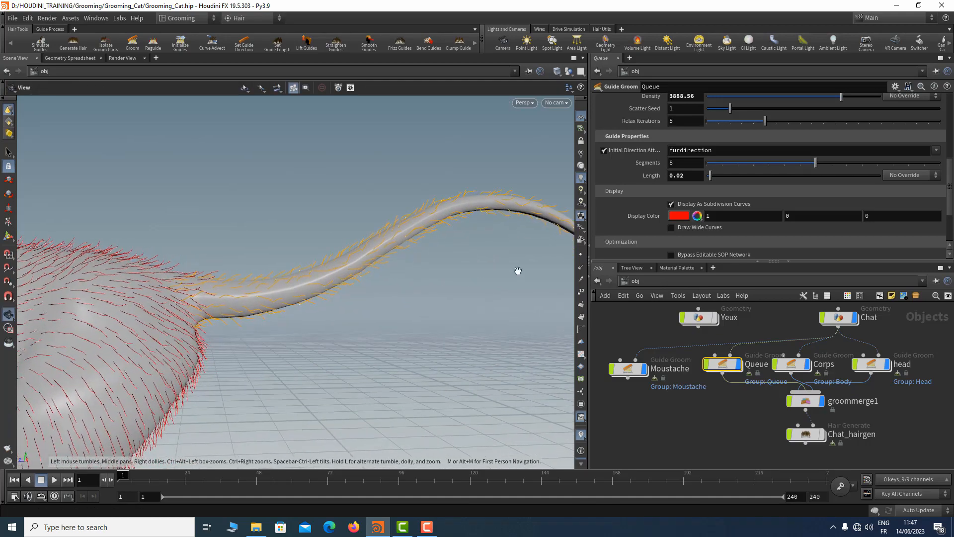
# Step: Set the Queue groom's guide length to 0.025
pyautogui.click(685, 175)
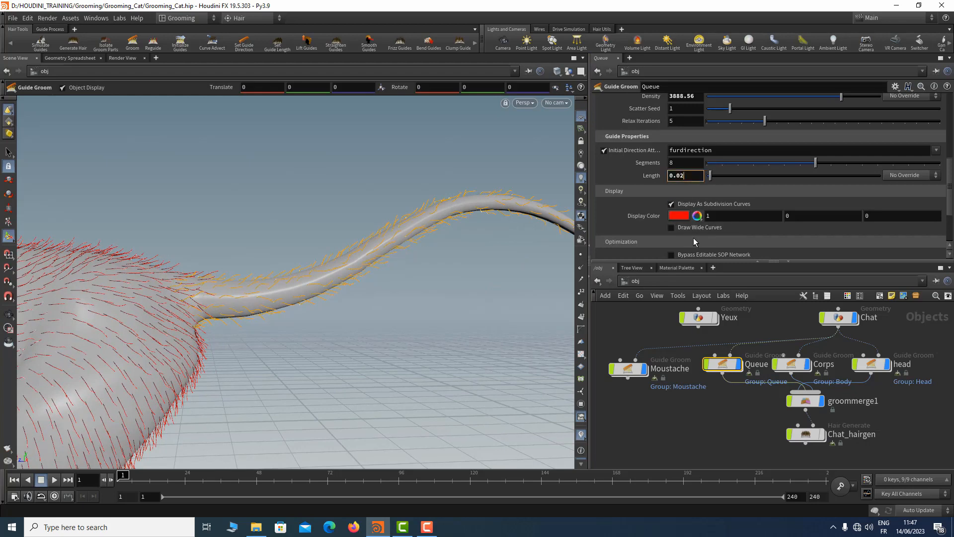
pyautogui.write('5')
pyautogui.press('Return')
# Step: Compare the tail guides with the rest of the cat's fur from several angles
pyautogui.keyDown('alt'); pyautogui.moveTo(317, 285); pyautogui.dragTo(228, 297); pyautogui.keyUp('alt')
pyautogui.moveTo(228, 297); pyautogui.dragTo(256, 293, button='right')
pyautogui.moveTo(394, 247); pyautogui.dragTo(264, 228, button='right')
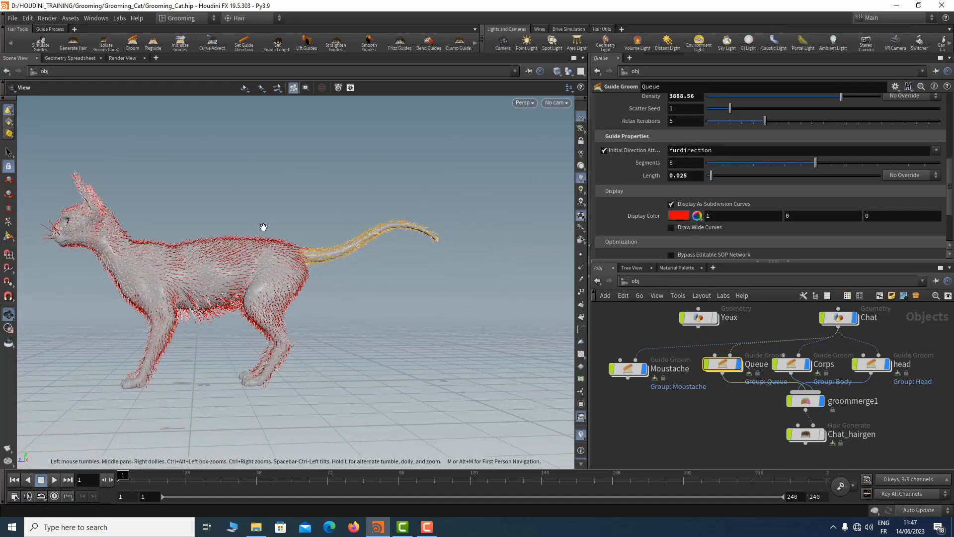
pyautogui.moveTo(308, 219); pyautogui.dragTo(343, 258)
pyautogui.moveTo(316, 247); pyautogui.dragTo(433, 242, button='right')
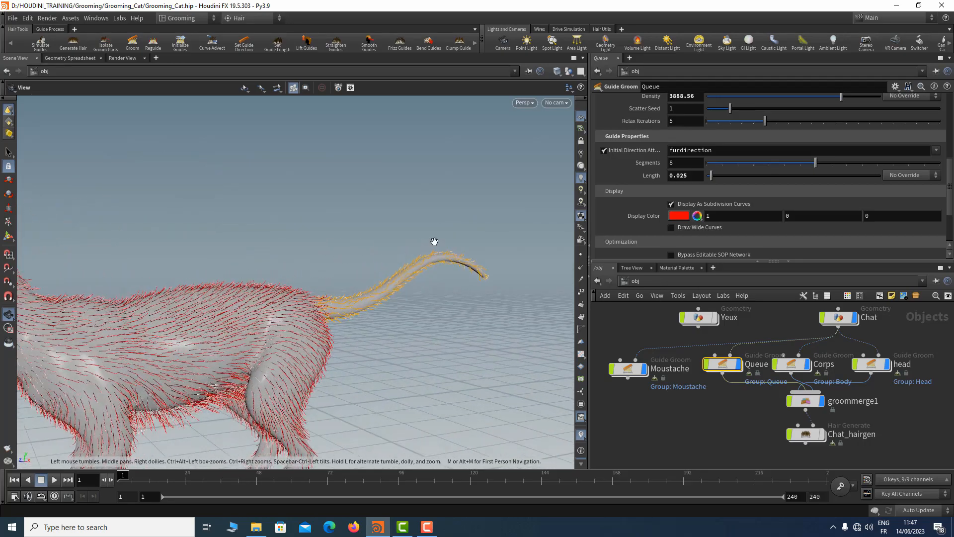
pyautogui.moveTo(407, 241)
pyautogui.mouseDown()
pyautogui.moveTo(209, 264)
pyautogui.moveTo(348, 238)
pyautogui.moveTo(388, 202)
pyautogui.moveTo(400, 229)
pyautogui.mouseUp()
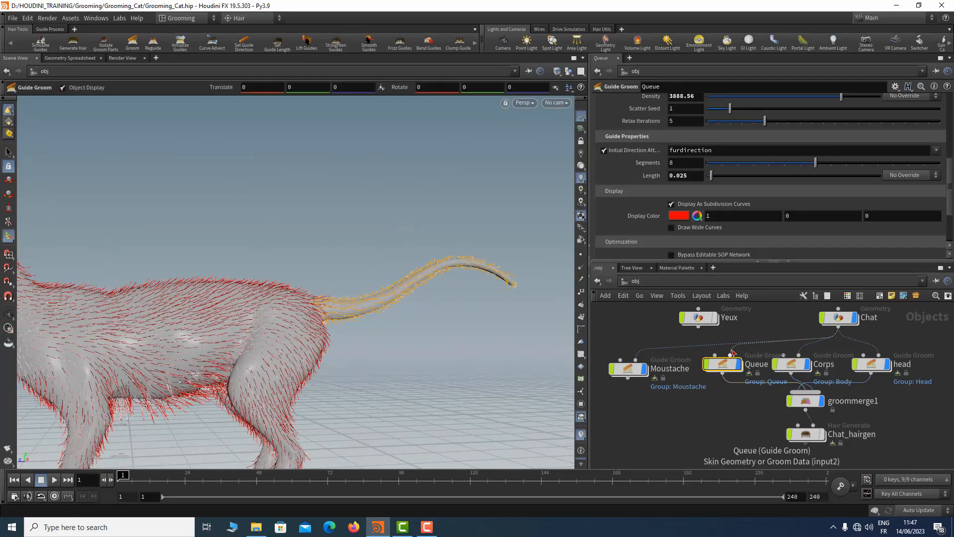
# Step: Reopen the Queue groom network, set the Frizz operation's amplitude to 0.005, and return to the object level
pyautogui.doubleClick(723, 368)
pyautogui.moveTo(799, 366); pyautogui.dragTo(800, 332, button='middle')
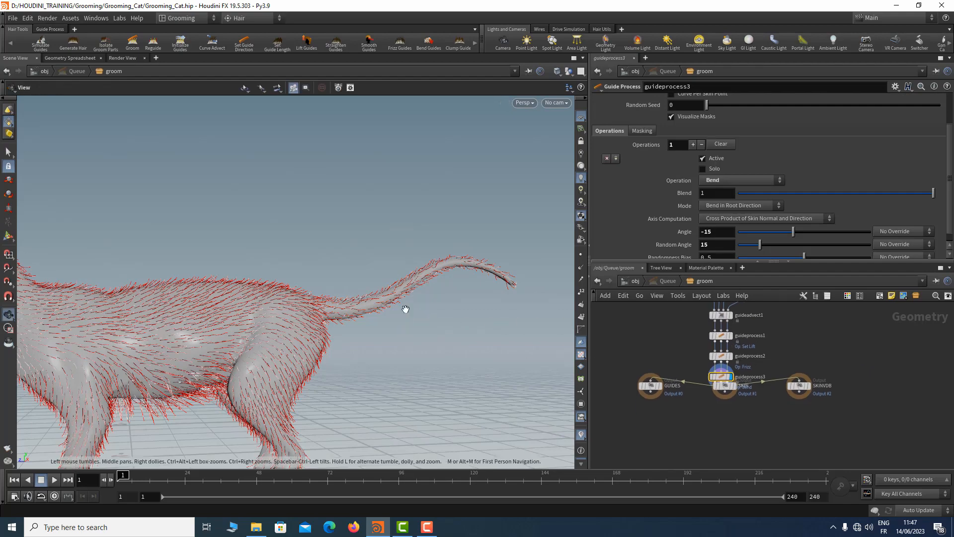
pyautogui.scroll(5, 405, 308)
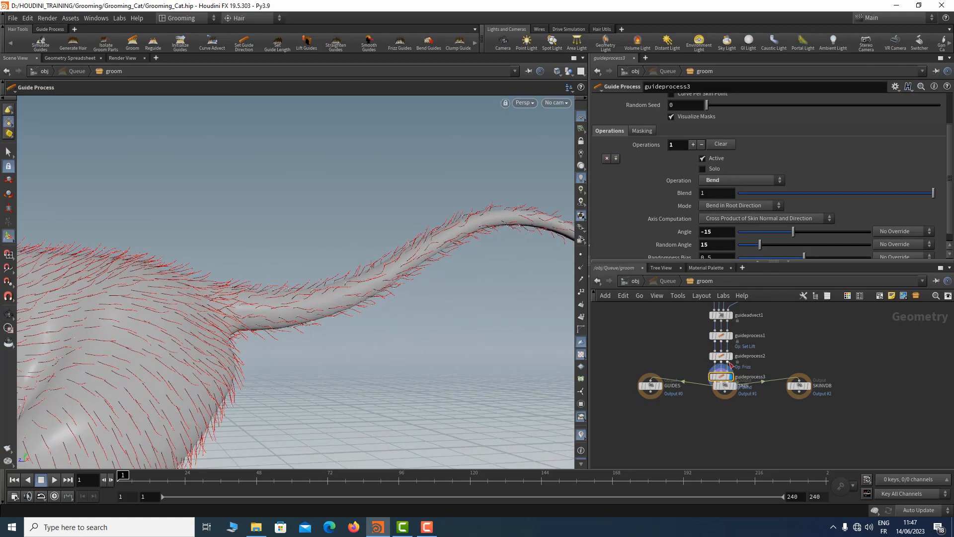
pyautogui.scroll(4, 723, 362)
pyautogui.click(714, 352)
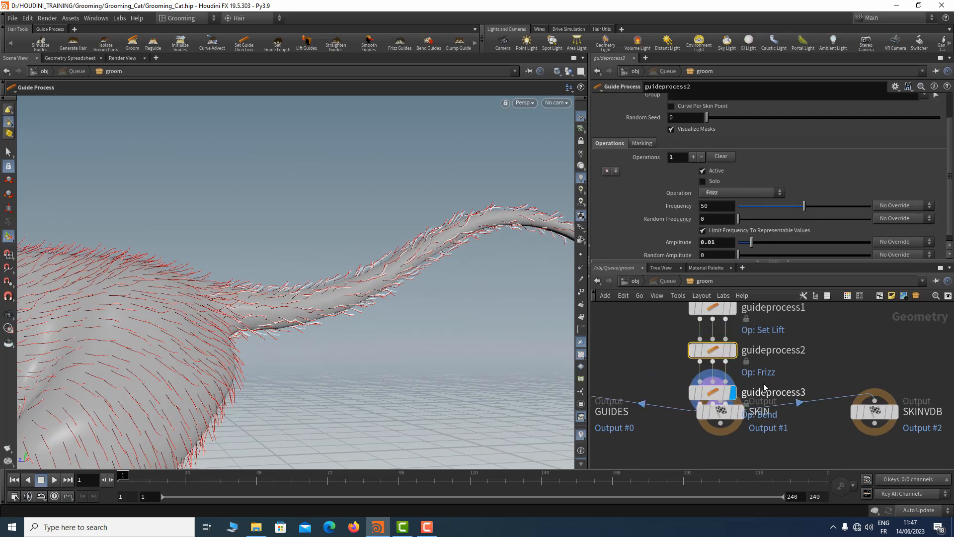
pyautogui.click(718, 241)
pyautogui.press('BackSpace')
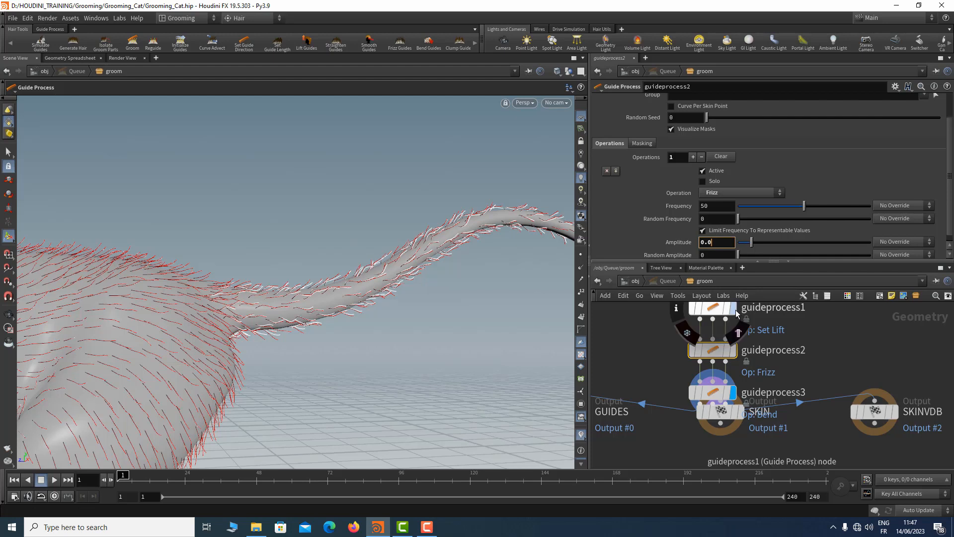
pyautogui.write('05')
pyautogui.press('Return')
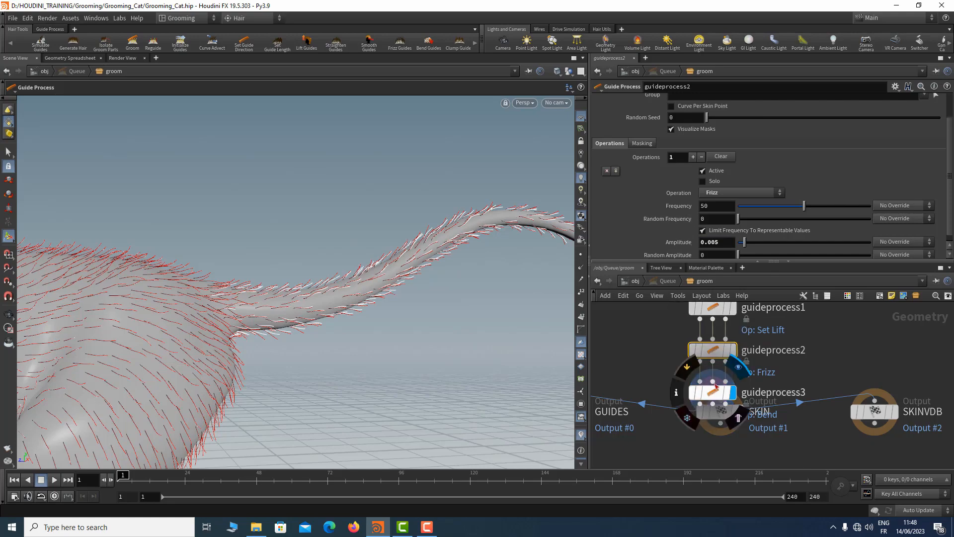
pyautogui.press('u')
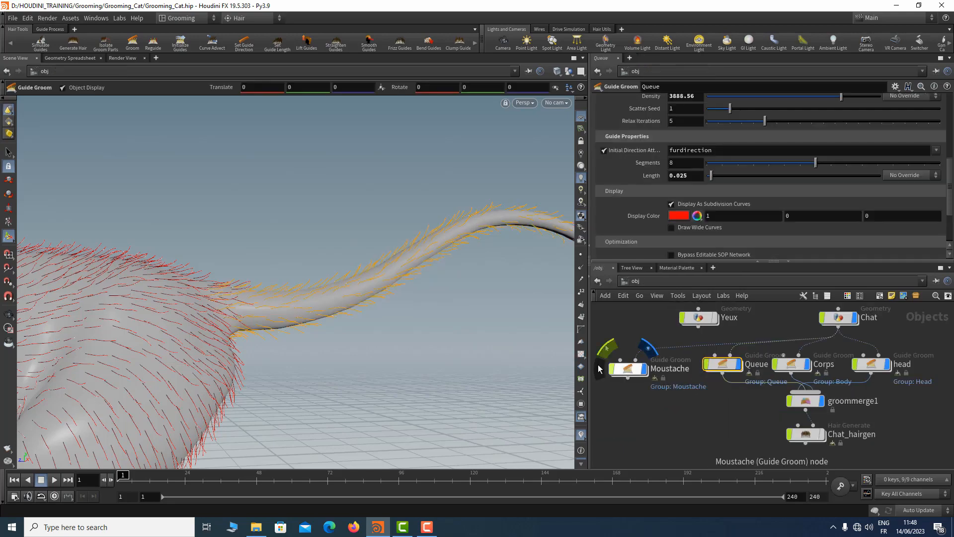
# Step: Inspect the guide fur over the whole cat, from the tail along the body to the head
pyautogui.keyDown('alt'); pyautogui.moveTo(461, 365); pyautogui.dragTo(285, 363, button='right'); pyautogui.keyUp('alt')
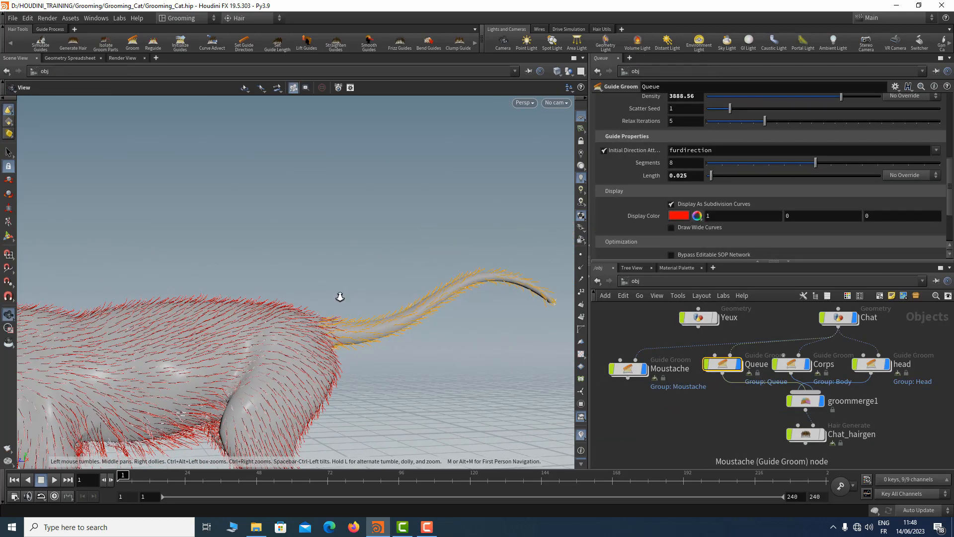
pyautogui.keyDown('alt'); pyautogui.moveTo(338, 298); pyautogui.dragTo(268, 273, button='right'); pyautogui.keyUp('alt')
pyautogui.keyDown('alt'); pyautogui.moveTo(269, 273); pyautogui.dragTo(380, 254, button='middle'); pyautogui.keyUp('alt')
pyautogui.keyDown('alt'); pyautogui.moveTo(295, 228); pyautogui.dragTo(410, 232); pyautogui.keyUp('alt')
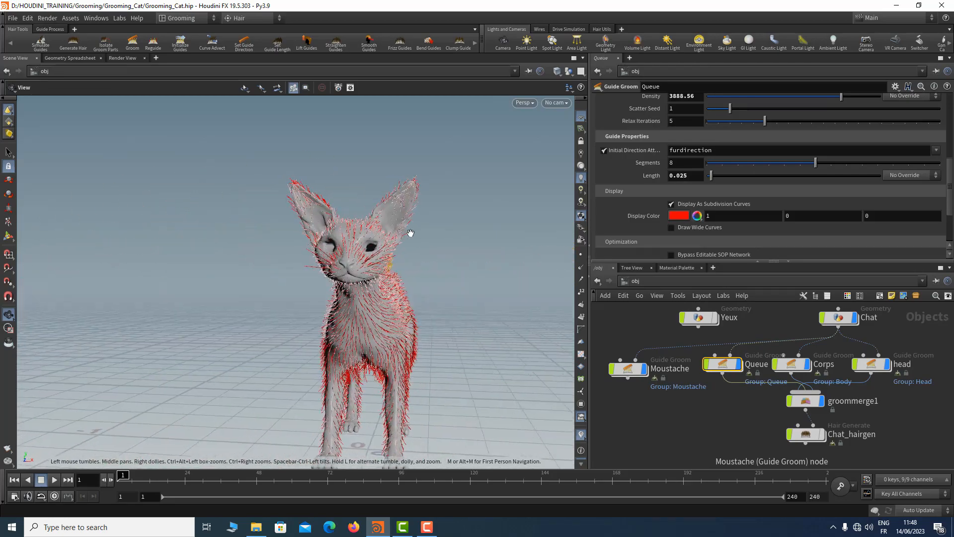
pyautogui.keyDown('alt'); pyautogui.moveTo(445, 248); pyautogui.dragTo(457, 283, button='right'); pyautogui.keyUp('alt')
pyautogui.keyDown('alt'); pyautogui.moveTo(456, 283); pyautogui.dragTo(381, 281); pyautogui.keyUp('alt')
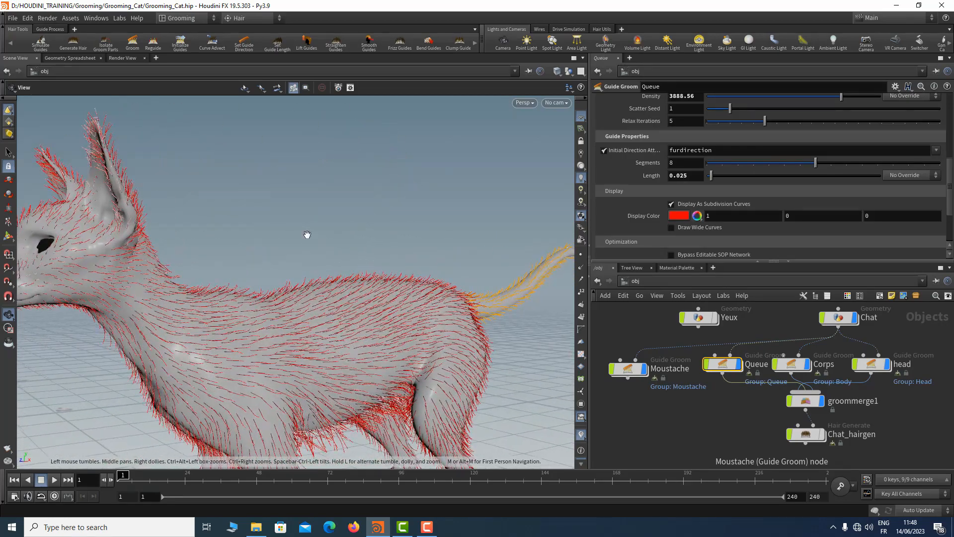
pyautogui.keyDown('alt'); pyautogui.moveTo(307, 234); pyautogui.dragTo(408, 262); pyautogui.keyUp('alt')
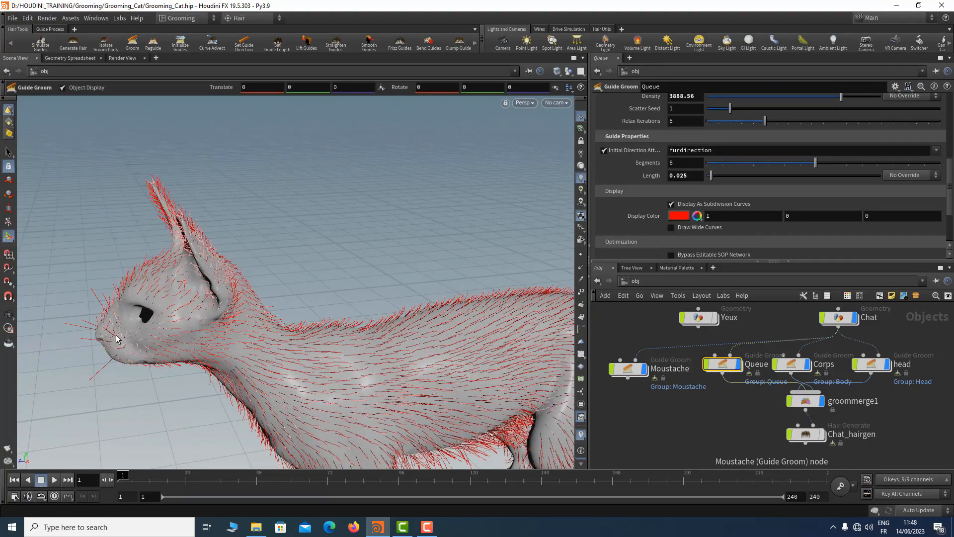
pyautogui.keyDown('alt'); pyautogui.moveTo(143, 349); pyautogui.dragTo(215, 339); pyautogui.keyUp('alt')
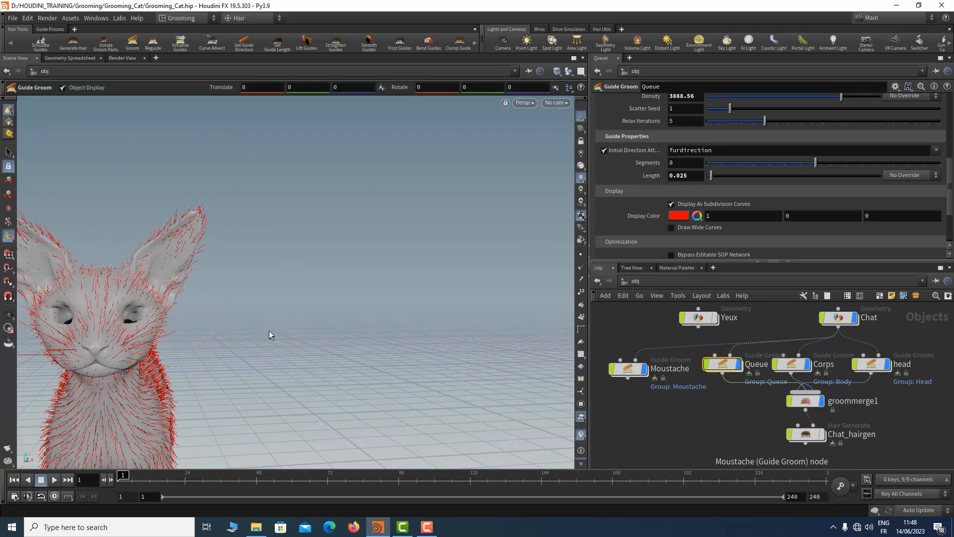
pyautogui.keyDown('alt'); pyautogui.moveTo(332, 330); pyautogui.dragTo(474, 288, button='middle'); pyautogui.keyUp('alt')
pyautogui.moveTo(473, 289); pyautogui.dragTo(380, 299)
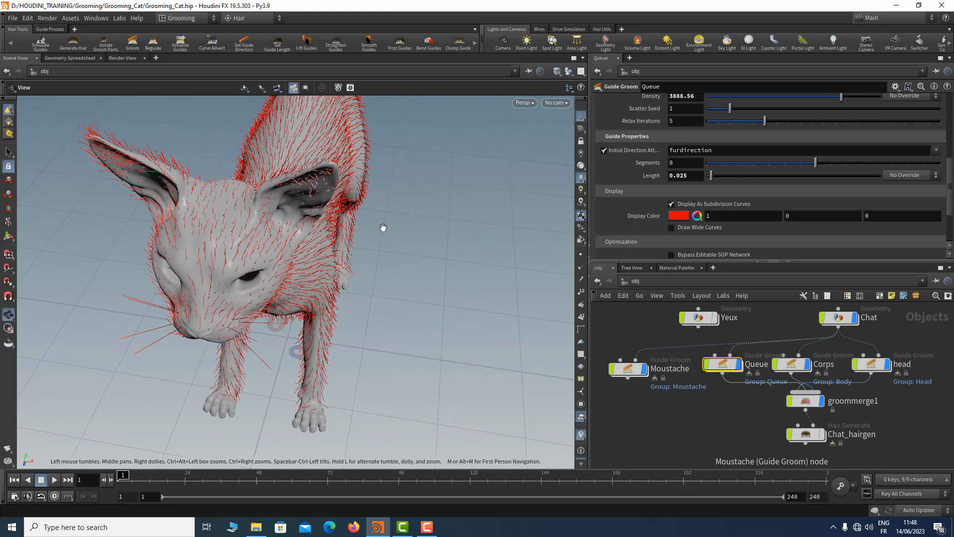
# Step: Bring up the Hair Utils tool set
pyautogui.press('Return')
pyautogui.click(540, 30)
pyautogui.click(561, 28)
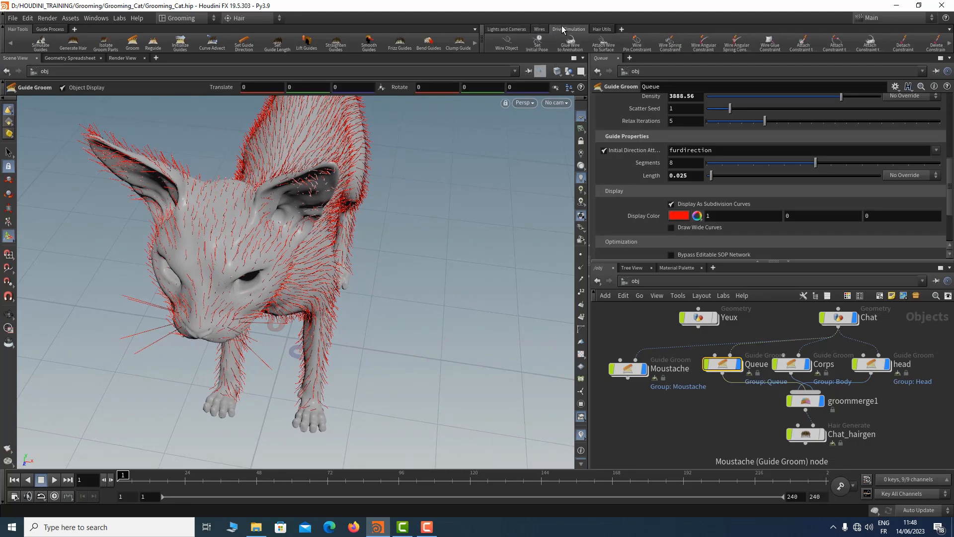
pyautogui.click(601, 29)
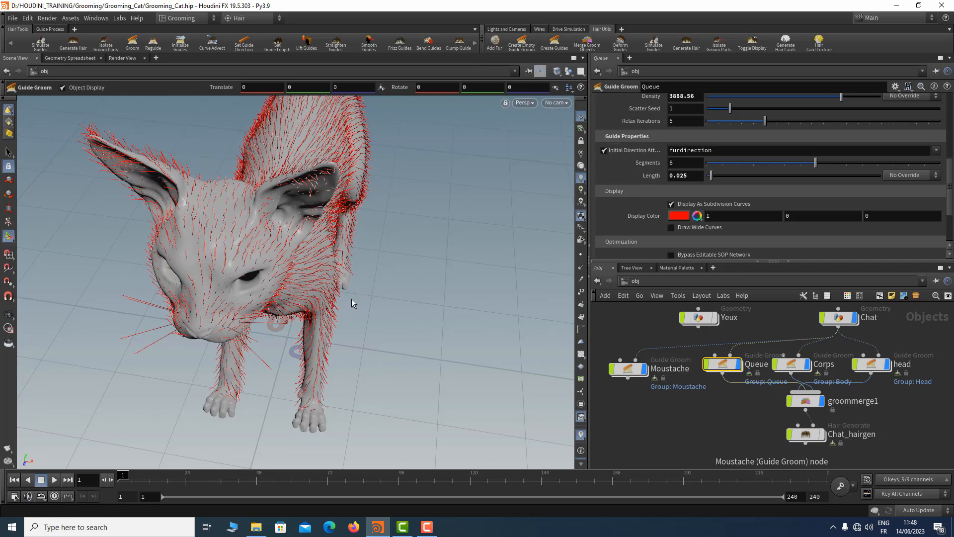
# Step: Set the Moustache guide groom's guide length to 0.1 and check the whiskers around the muzzle
pyautogui.keyDown('alt'); pyautogui.moveTo(435, 263); pyautogui.dragTo(479, 159); pyautogui.keyUp('alt')
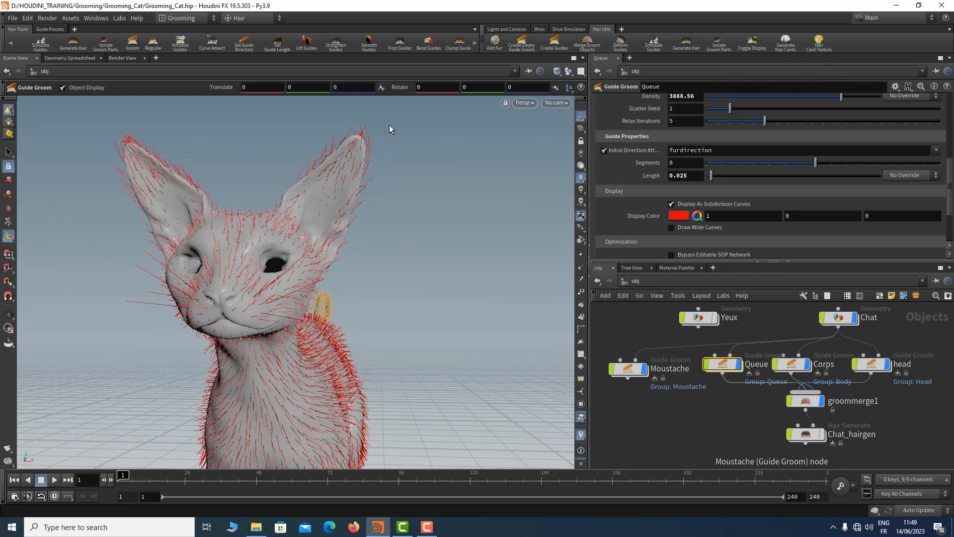
pyautogui.press('Escape')
pyautogui.moveTo(429, 291); pyautogui.dragTo(450, 256)
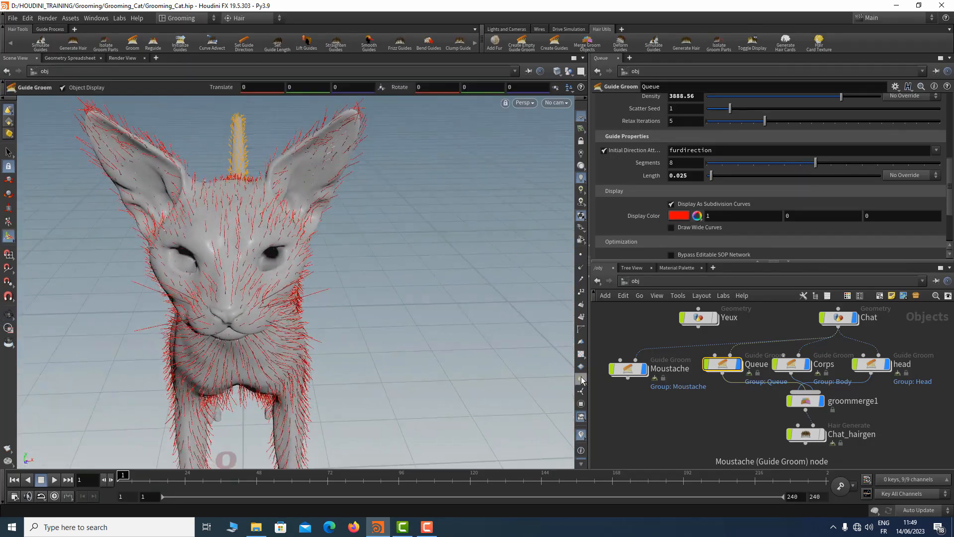
pyautogui.click(628, 369)
pyautogui.press('Escape')
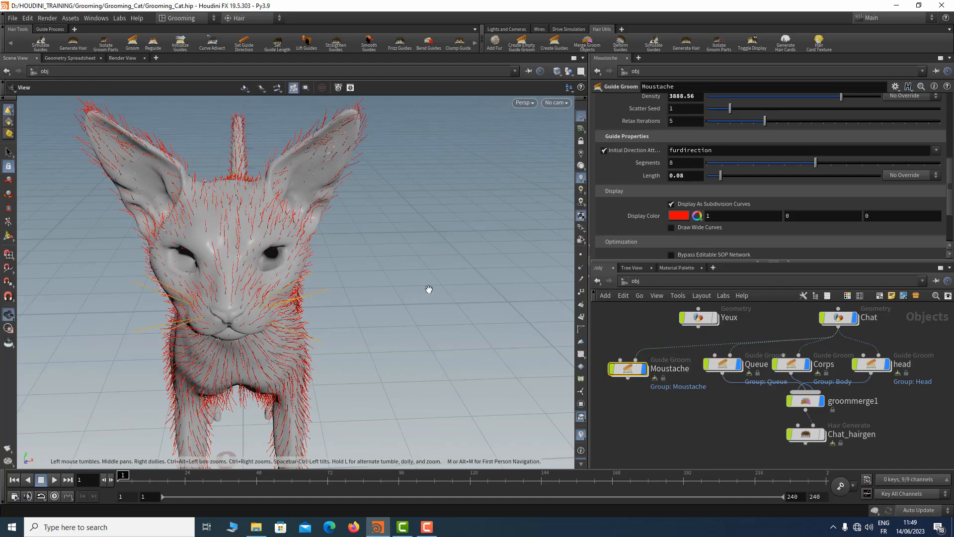
pyautogui.moveTo(426, 288); pyautogui.dragTo(453, 278)
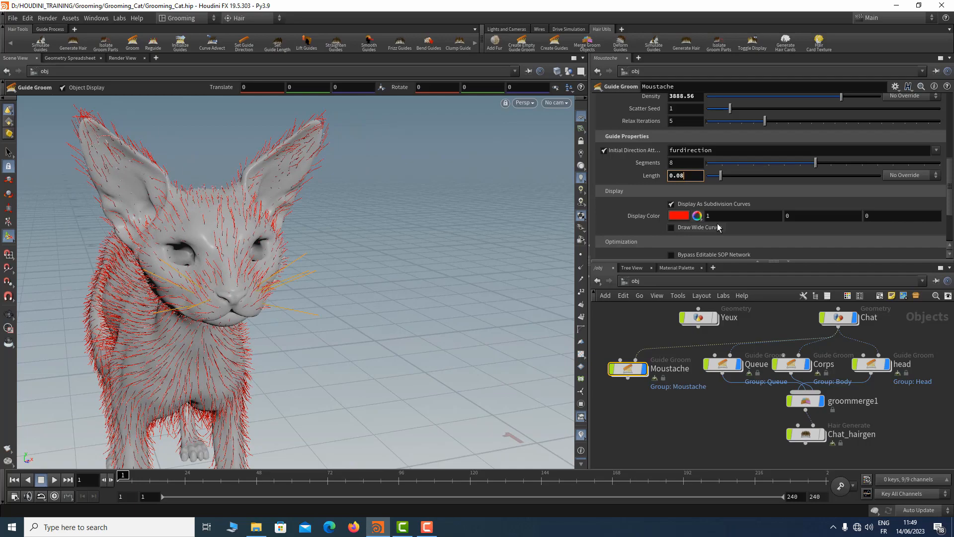
pyautogui.press('BackSpace')
pyautogui.press('Return')
pyautogui.moveTo(400, 293); pyautogui.dragTo(207, 201)
pyautogui.moveTo(344, 236); pyautogui.dragTo(267, 186)
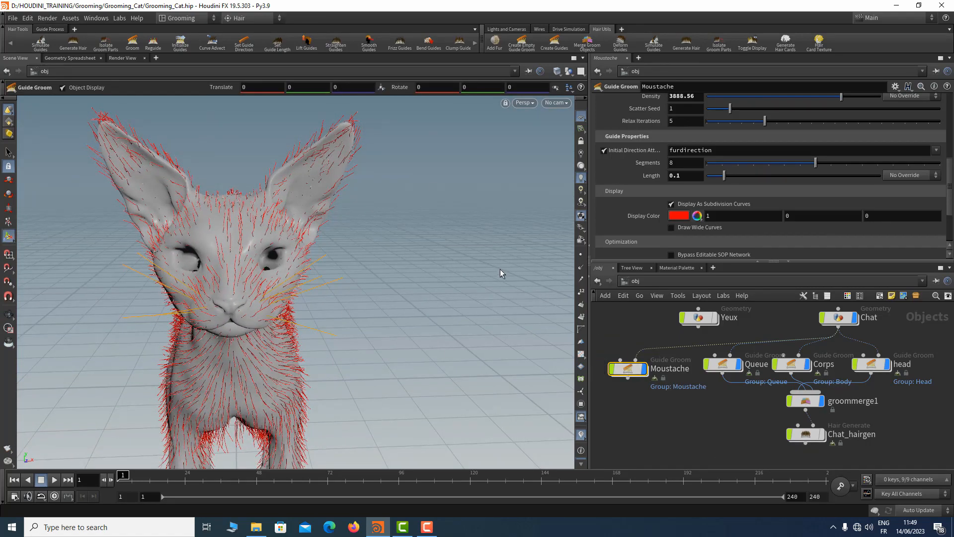
# Step: Add a Set Guide Direction operation to the Moustache groom and reduce its brush radius to about 0.03
pyautogui.click(216, 46)
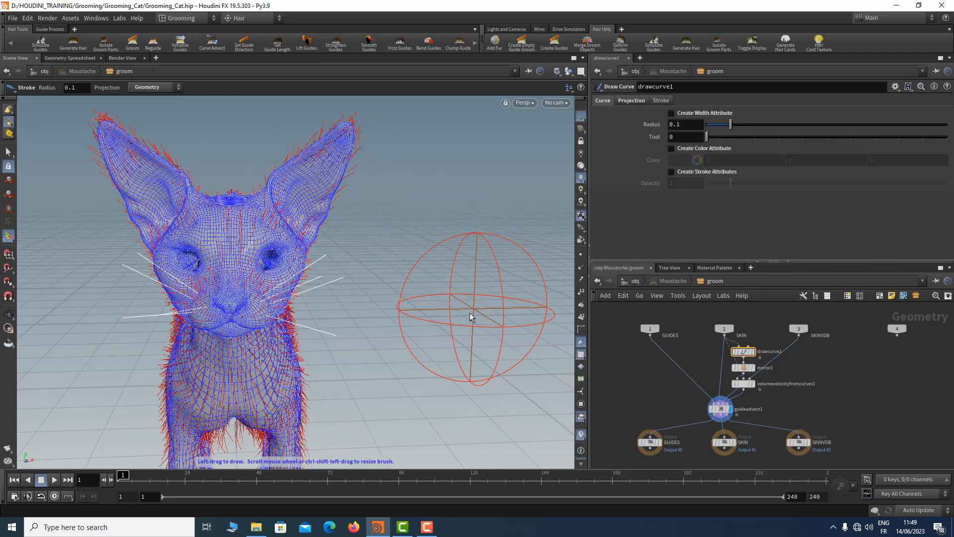
pyautogui.press('Escape')
pyautogui.moveTo(447, 280)
pyautogui.mouseDown()
pyautogui.moveTo(400, 277)
pyautogui.moveTo(464, 284)
pyautogui.moveTo(318, 286)
pyautogui.mouseUp()
pyautogui.press('Return')
pyautogui.scroll(-10, 299, 290)
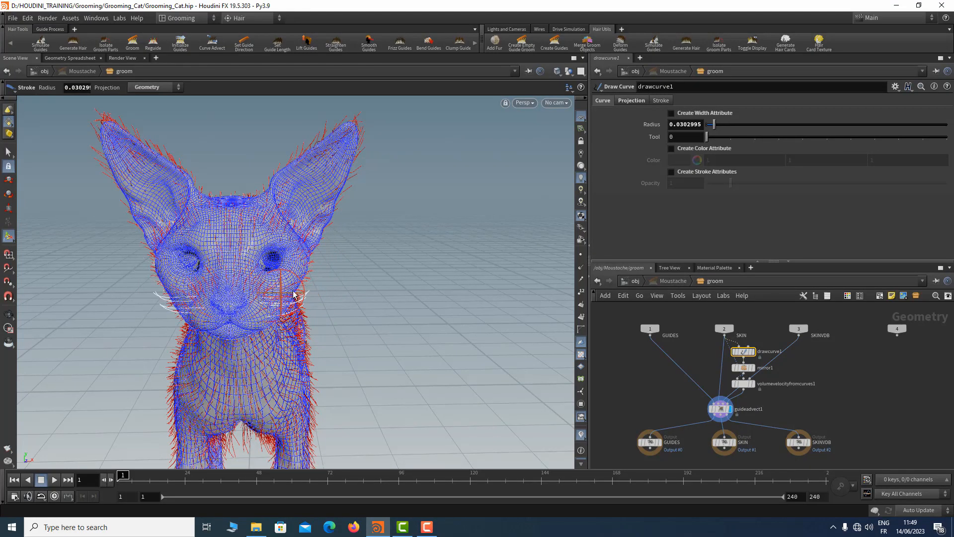
# Step: Check the whiskers from the side and undo the last direction stroke
pyautogui.press('Escape')
pyautogui.moveTo(403, 275)
pyautogui.mouseDown()
pyautogui.moveTo(278, 273)
pyautogui.moveTo(373, 284)
pyautogui.mouseUp()
pyautogui.press('Return')
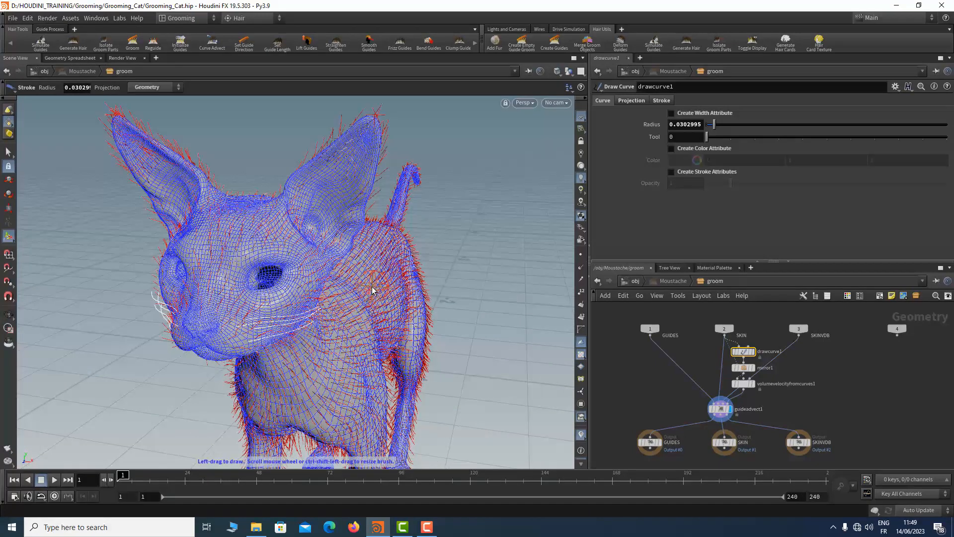
pyautogui.hotkey('ctrl', 'z')
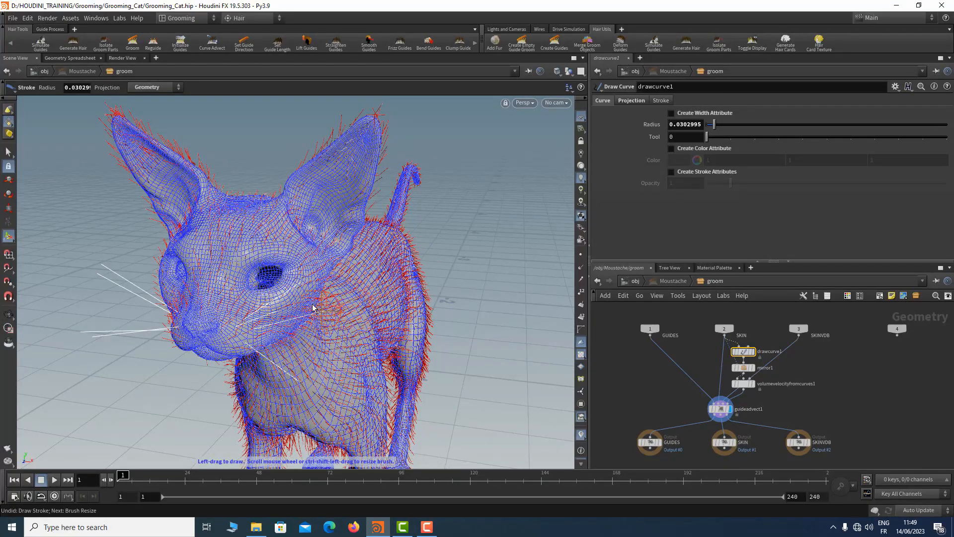
# Step: Draw a new direction stroke across the cat's cheek to sweep the whiskers backwards
pyautogui.moveTo(276, 307)
pyautogui.mouseDown()
pyautogui.moveTo(293, 357)
pyautogui.moveTo(272, 289)
pyautogui.moveTo(264, 298)
pyautogui.moveTo(313, 306)
pyautogui.moveTo(317, 337)
pyautogui.mouseUp()
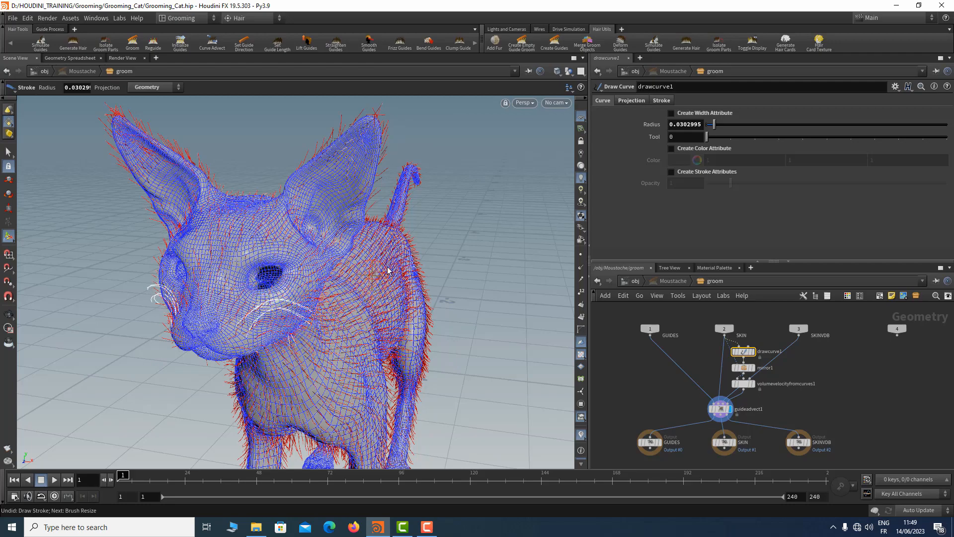
pyautogui.moveTo(404, 271)
pyautogui.keyDown('alt'); pyautogui.mouseDown()
pyautogui.moveTo(301, 278)
pyautogui.moveTo(268, 213)
pyautogui.moveTo(228, 274)
pyautogui.moveTo(330, 284)
pyautogui.moveTo(341, 252)
pyautogui.moveTo(334, 305)
pyautogui.moveTo(357, 230)
pyautogui.moveTo(267, 184)
pyautogui.moveTo(208, 215)
pyautogui.moveTo(367, 276)
pyautogui.moveTo(383, 228)
pyautogui.moveTo(363, 220)
pyautogui.moveTo(230, 264)
pyautogui.moveTo(323, 204)
pyautogui.moveTo(343, 234)
pyautogui.mouseUp(); pyautogui.keyUp('alt')
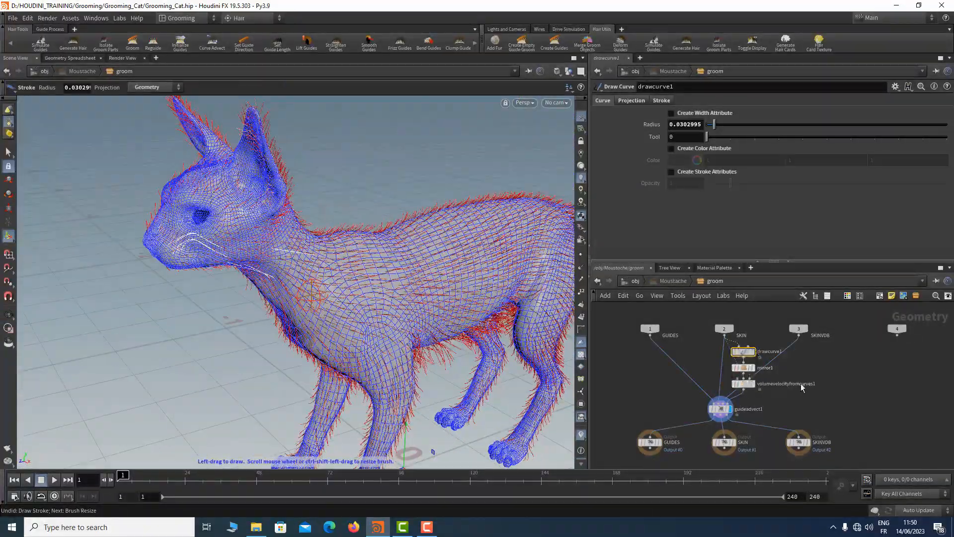
# Step: Add a Lift Guides operation to the Moustache groom and set its lift to 0.436
pyautogui.moveTo(372, 281)
pyautogui.keyDown('alt'); pyautogui.mouseDown()
pyautogui.moveTo(309, 188)
pyautogui.moveTo(399, 162)
pyautogui.moveTo(390, 152)
pyautogui.moveTo(405, 184)
pyautogui.moveTo(431, 205)
pyautogui.moveTo(456, 166)
pyautogui.moveTo(488, 181)
pyautogui.moveTo(482, 149)
pyautogui.moveTo(436, 173)
pyautogui.moveTo(358, 178)
pyautogui.moveTo(383, 181)
pyautogui.mouseUp(); pyautogui.keyUp('alt')
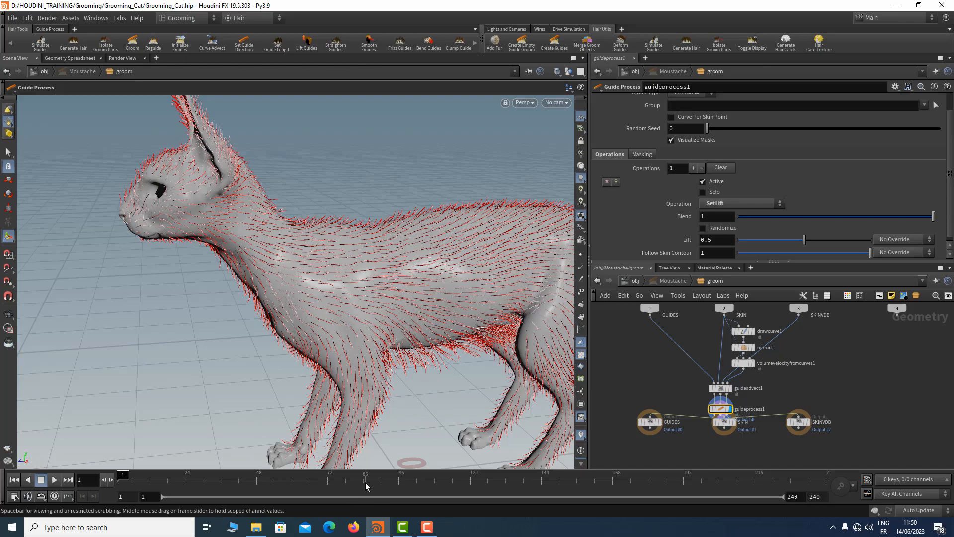
pyautogui.press('Escape')
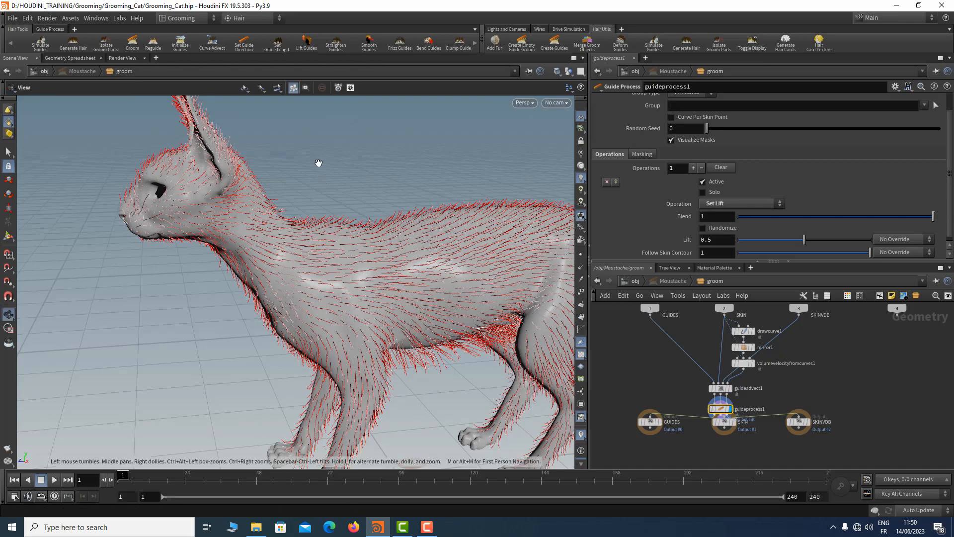
pyautogui.moveTo(317, 162); pyautogui.dragTo(373, 169)
pyautogui.moveTo(313, 209); pyautogui.dragTo(359, 208, button='right')
pyautogui.moveTo(360, 208); pyautogui.dragTo(207, 273)
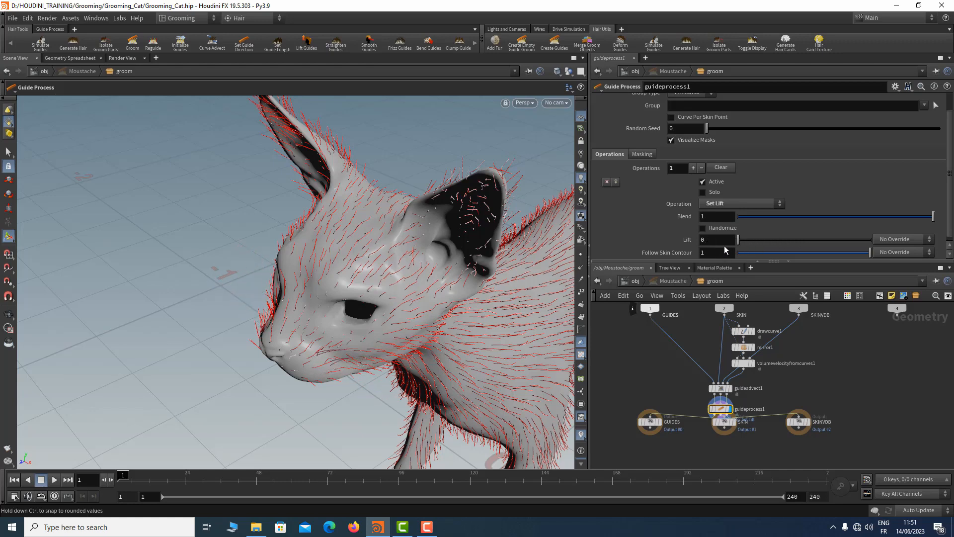
pyautogui.moveTo(739, 240); pyautogui.dragTo(764, 244)
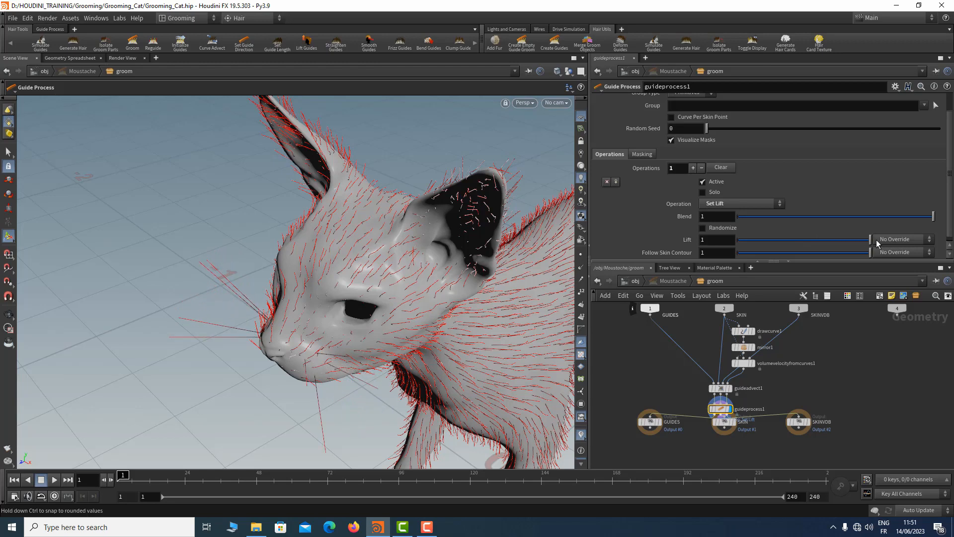
pyautogui.moveTo(869, 240); pyautogui.dragTo(796, 239)
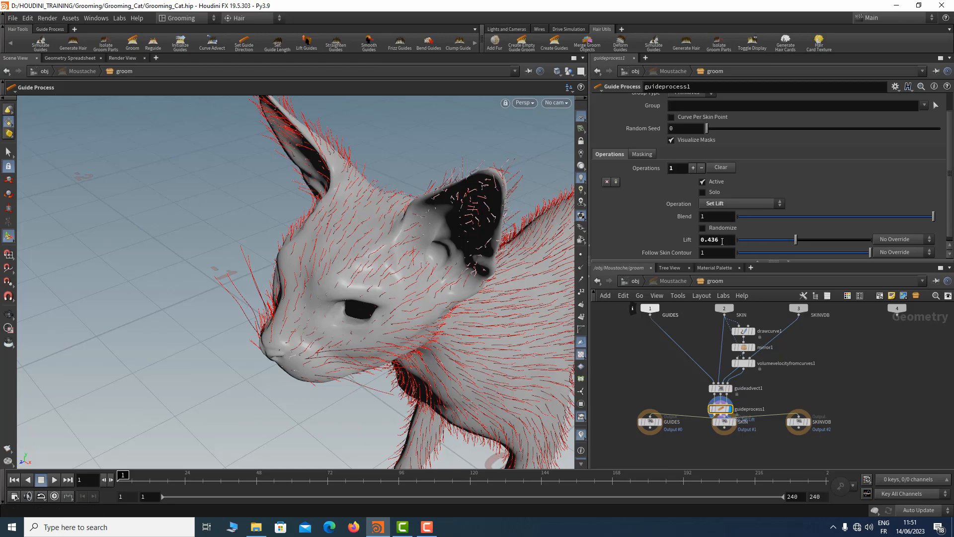
# Step: Try a blend of 0.374 with a lift of 1 on the whiskers' Set Lift operation
pyautogui.moveTo(437, 255)
pyautogui.keyDown('alt'); pyautogui.mouseDown()
pyautogui.moveTo(502, 181)
pyautogui.moveTo(455, 232)
pyautogui.moveTo(485, 219)
pyautogui.moveTo(405, 256)
pyautogui.moveTo(461, 254)
pyautogui.moveTo(436, 283)
pyautogui.moveTo(418, 260)
pyautogui.moveTo(432, 259)
pyautogui.mouseUp(); pyautogui.keyUp('alt')
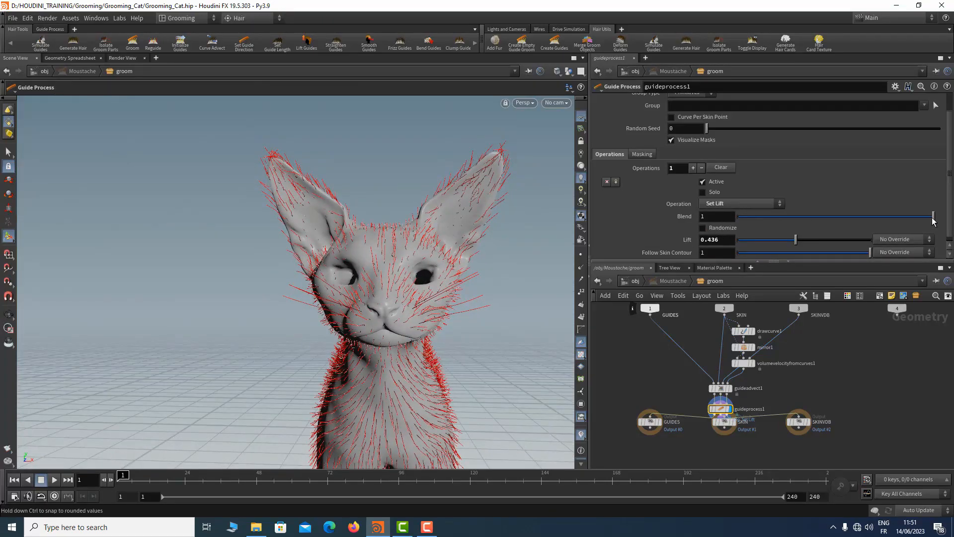
pyautogui.moveTo(933, 221); pyautogui.dragTo(813, 216)
pyautogui.keyDown('alt'); pyautogui.moveTo(494, 234); pyautogui.dragTo(334, 260); pyautogui.keyUp('alt')
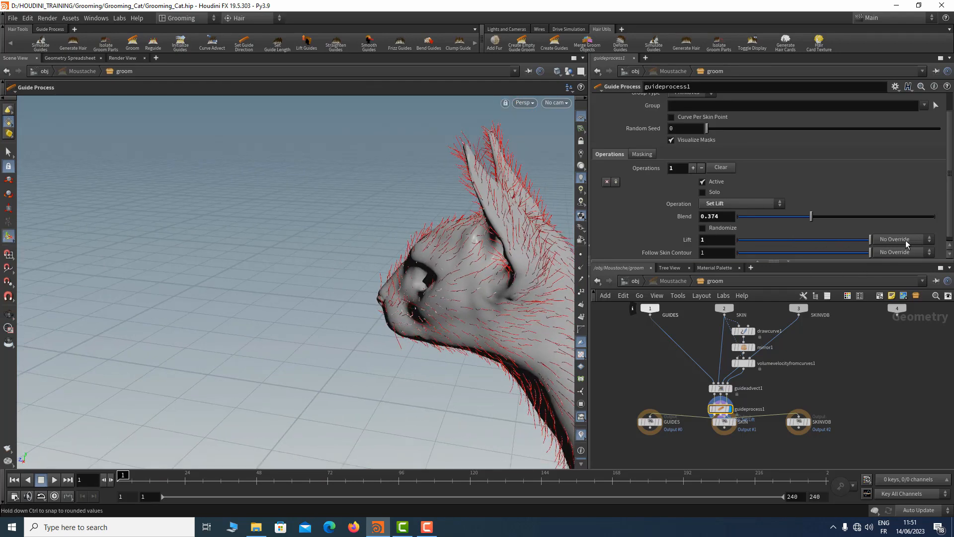
pyautogui.keyDown('alt'); pyautogui.moveTo(355, 264); pyautogui.dragTo(502, 251); pyautogui.keyUp('alt')
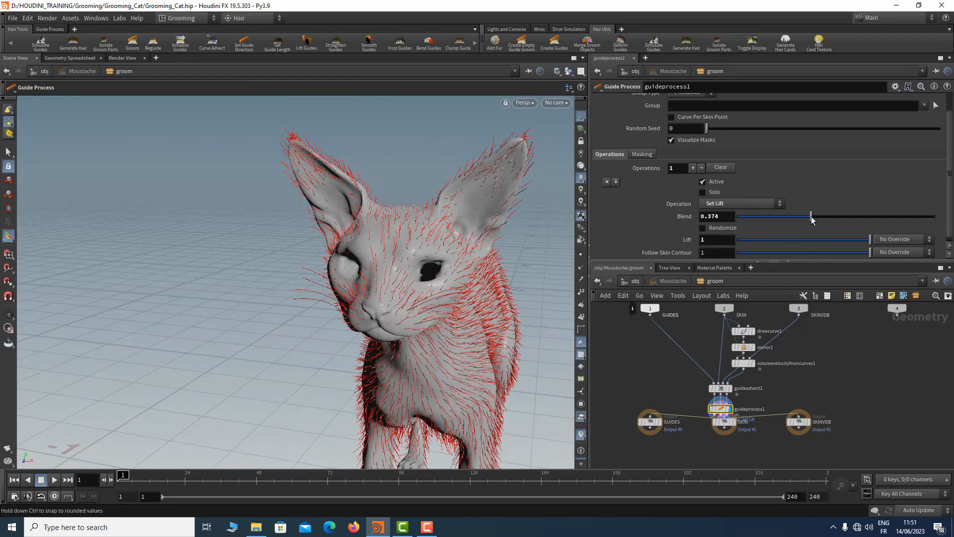
# Step: Try blend values of 0.26 and 0.481 for the whisker lift, checking the whiskers from above
pyautogui.moveTo(811, 216); pyautogui.dragTo(789, 218)
pyautogui.moveTo(390, 230)
pyautogui.keyDown('alt'); pyautogui.mouseDown()
pyautogui.moveTo(309, 262)
pyautogui.moveTo(294, 234)
pyautogui.moveTo(371, 227)
pyautogui.mouseUp(); pyautogui.keyUp('alt')
pyautogui.moveTo(398, 335)
pyautogui.mouseDown()
pyautogui.moveTo(424, 308)
pyautogui.moveTo(375, 311)
pyautogui.moveTo(404, 305)
pyautogui.moveTo(400, 337)
pyautogui.mouseUp()
pyautogui.press('Return')
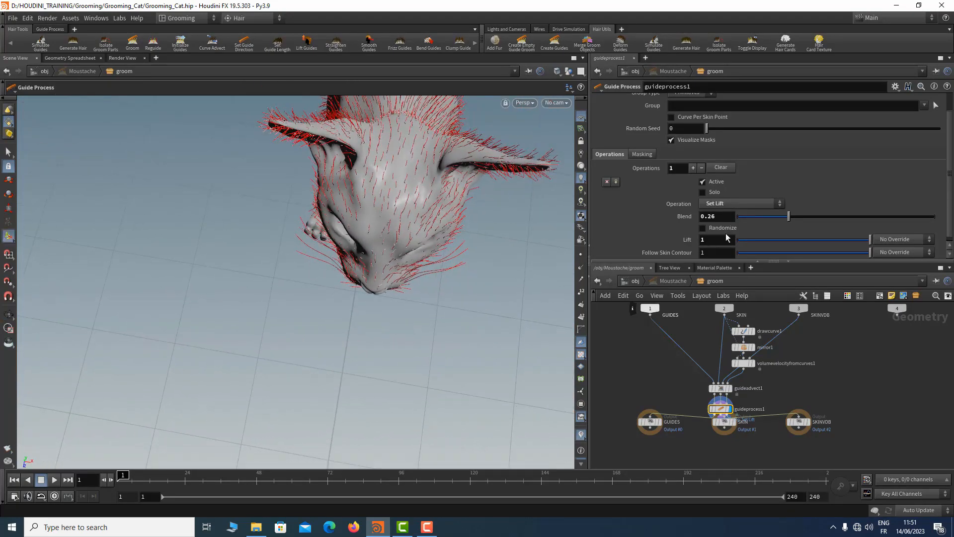
pyautogui.moveTo(780, 219); pyautogui.dragTo(832, 219)
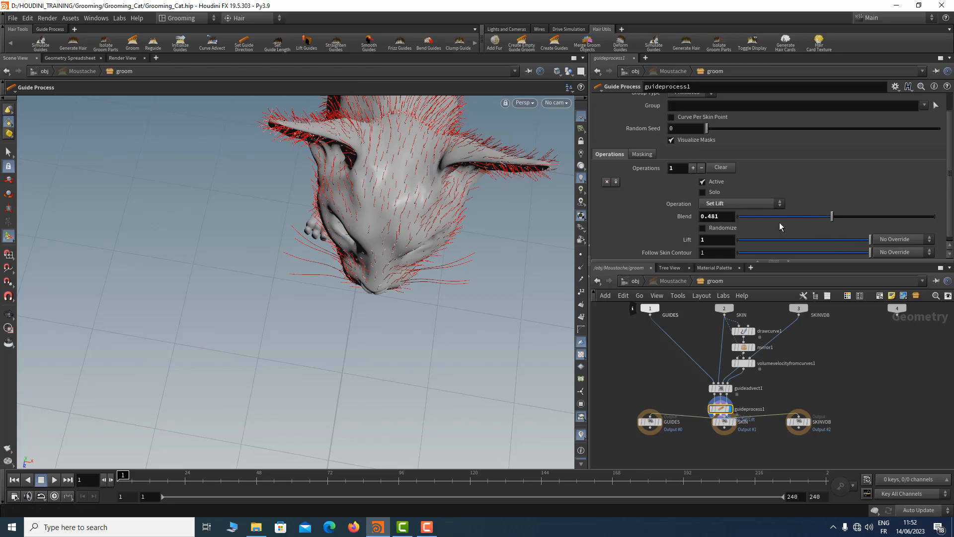
# Step: Try a blend of 0.863 with a lift of 0.579 on the whiskers
pyautogui.scroll(-1, 750, 252)
pyautogui.moveTo(867, 232); pyautogui.dragTo(906, 205)
pyautogui.moveTo(820, 235)
pyautogui.mouseDown()
pyautogui.moveTo(799, 238)
pyautogui.moveTo(834, 238)
pyautogui.moveTo(815, 233)
pyautogui.mouseUp()
pyautogui.press('space')
pyautogui.moveTo(424, 270); pyautogui.dragTo(462, 164)
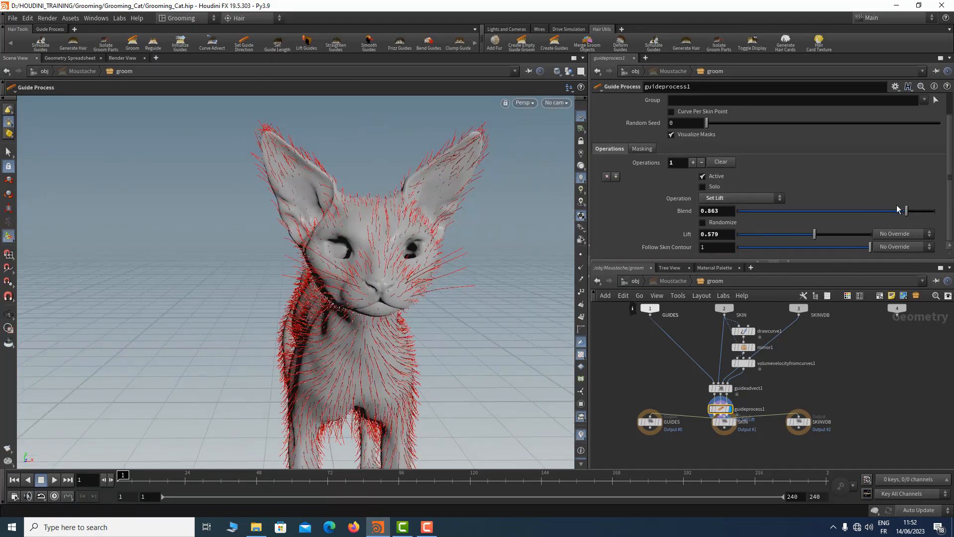
# Step: Set the whisker lift operation's blend to 0.313 and its lift to 1
pyautogui.press('space')
pyautogui.moveTo(481, 262); pyautogui.dragTo(458, 234)
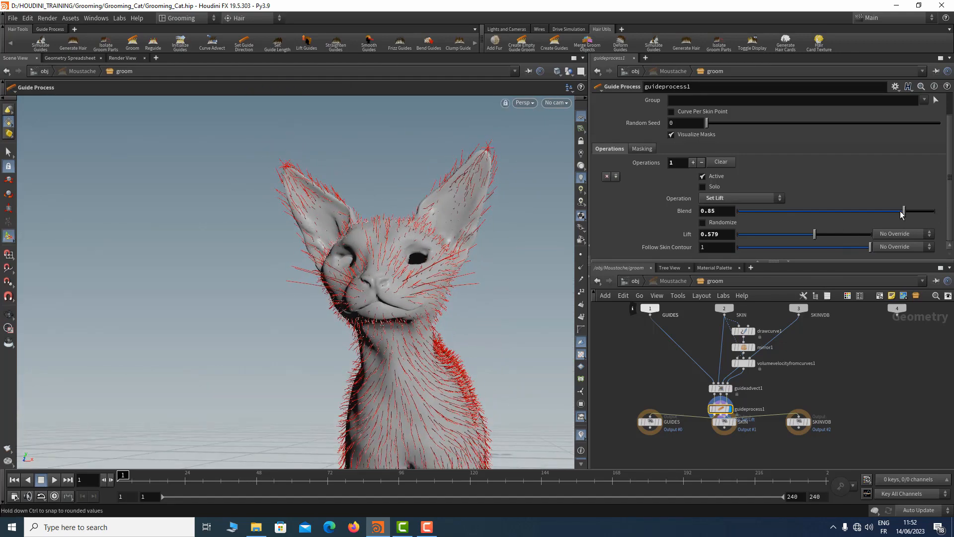
pyautogui.moveTo(902, 214); pyautogui.dragTo(797, 221)
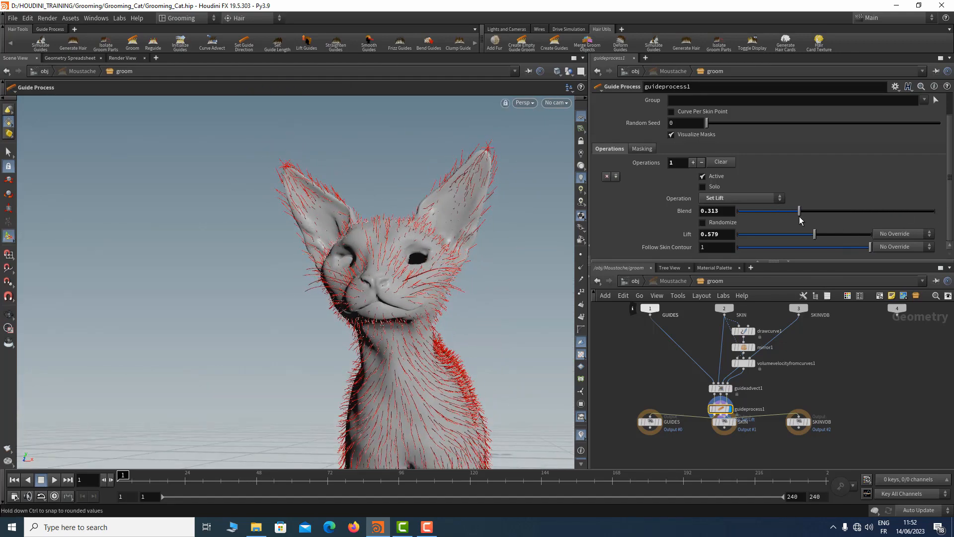
pyautogui.press('Escape')
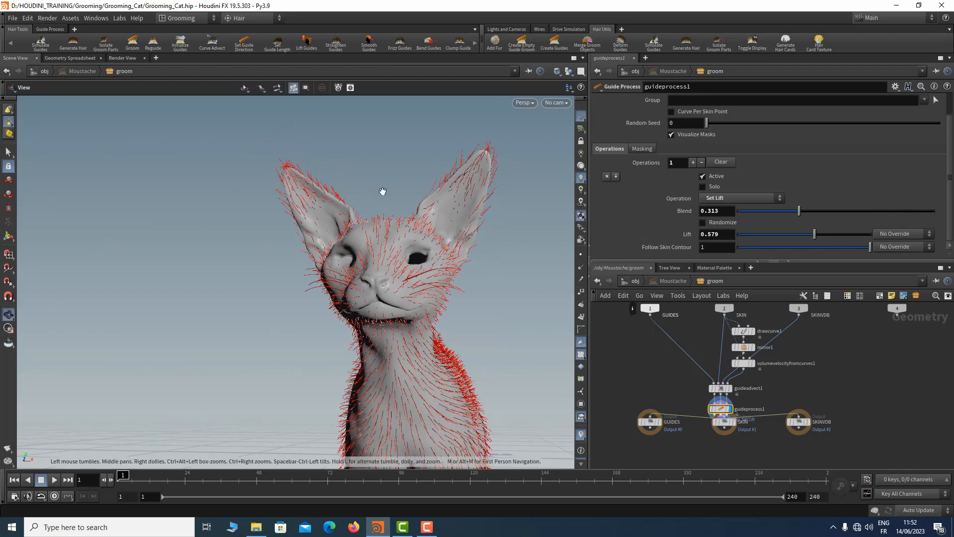
pyautogui.moveTo(384, 192); pyautogui.dragTo(352, 294)
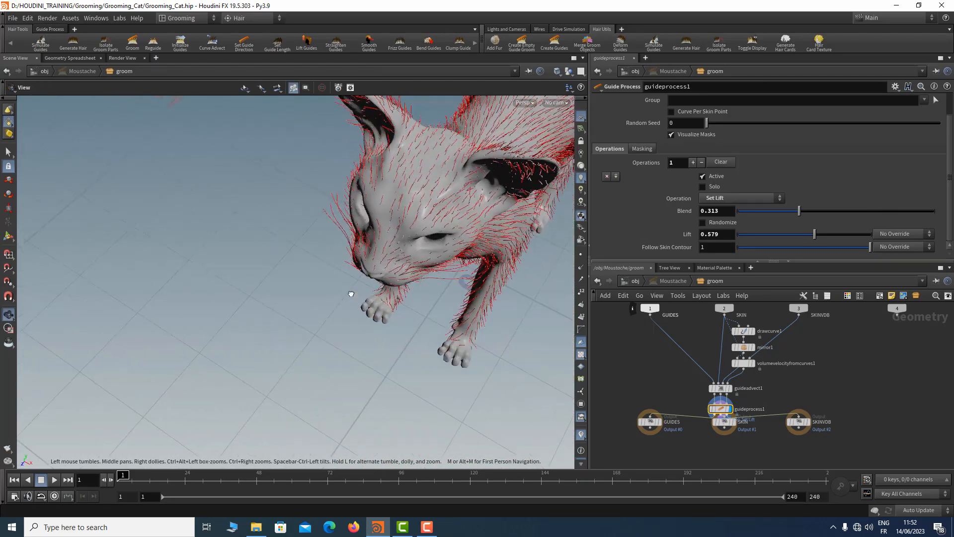
pyautogui.press('Return')
pyautogui.moveTo(814, 231); pyautogui.dragTo(885, 232)
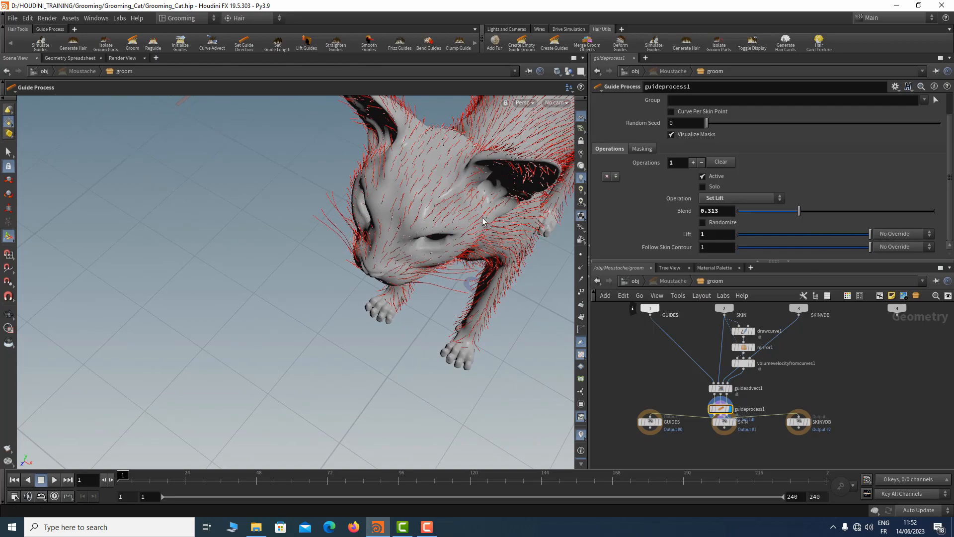
# Step: Return to the object level and set the Moustache guide groom's length to 0.12
pyautogui.press('Escape')
pyautogui.moveTo(483, 222); pyautogui.dragTo(450, 219)
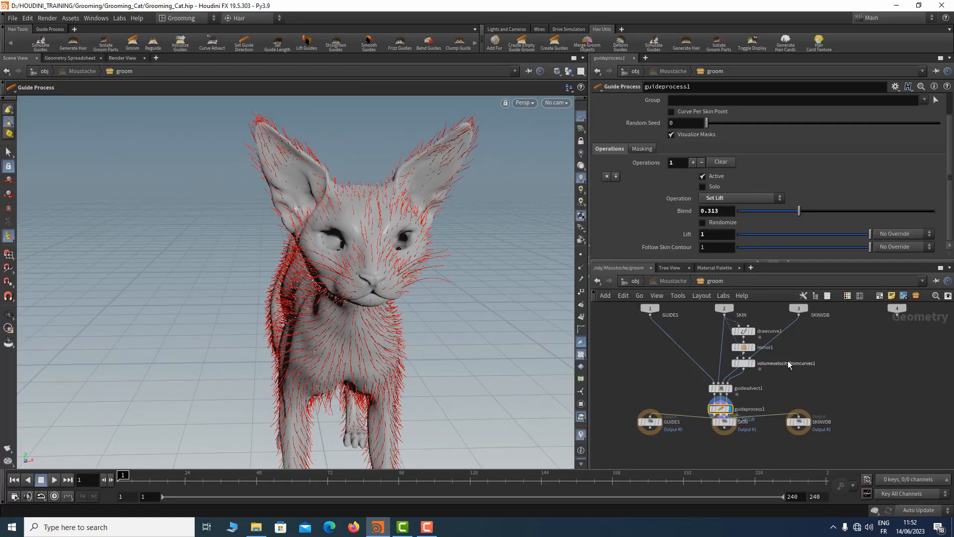
pyautogui.moveTo(517, 278); pyautogui.dragTo(368, 318)
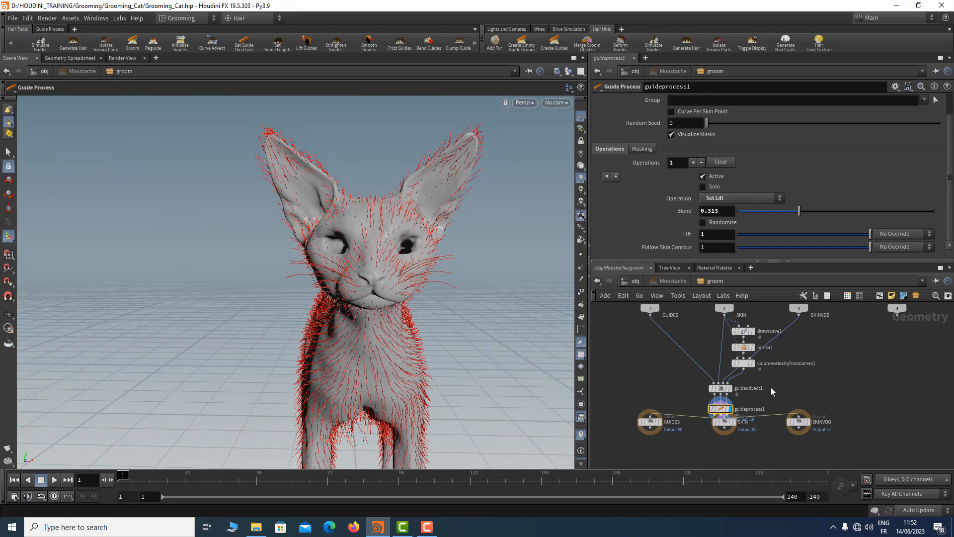
pyautogui.press('u')
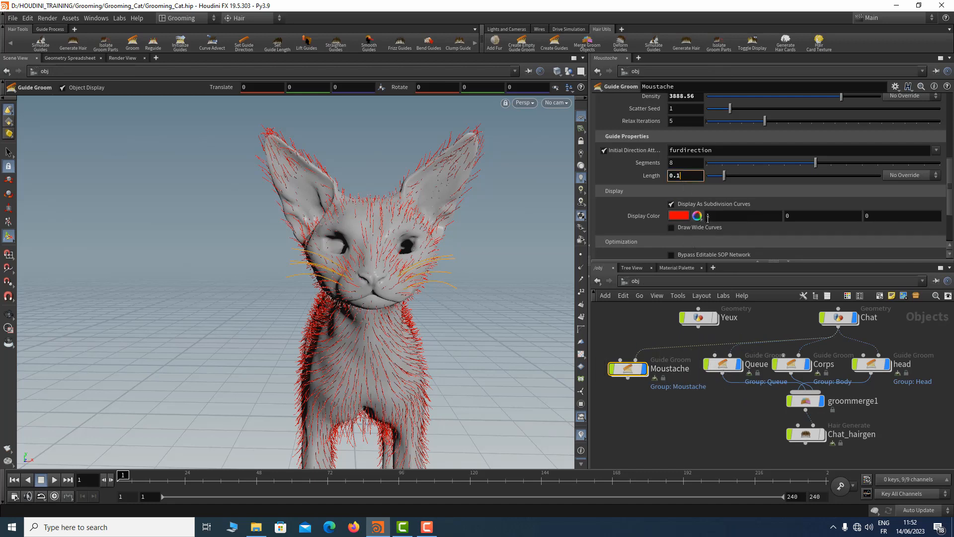
pyautogui.write('2')
pyautogui.press('Return')
# Step: Examine the groomed guide hairs over the cat's whole body, from the whiskers to the tail, from several angles
pyautogui.keyDown('alt'); pyautogui.moveTo(424, 281); pyautogui.dragTo(397, 308, button='right'); pyautogui.keyUp('alt')
pyautogui.keyDown('alt'); pyautogui.moveTo(397, 309); pyautogui.dragTo(233, 281); pyautogui.keyUp('alt')
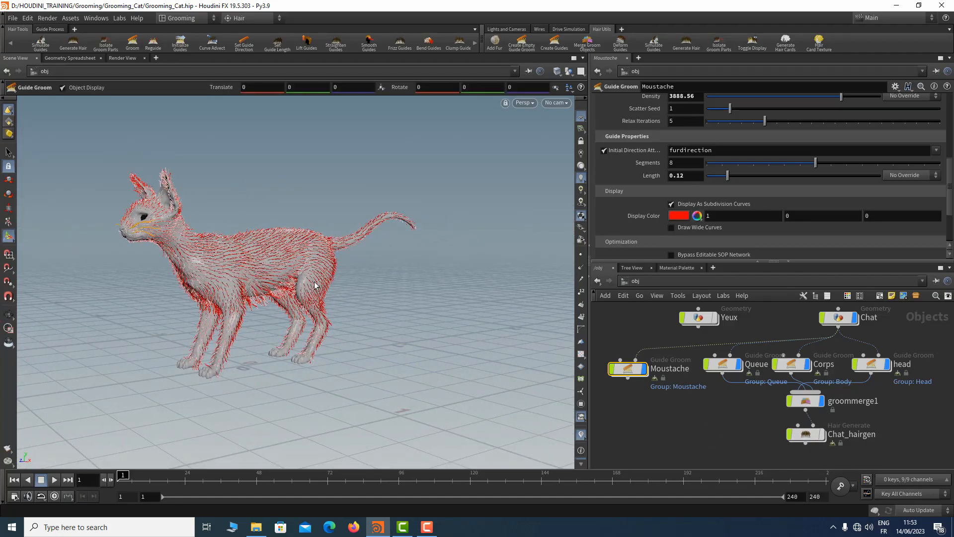
pyautogui.keyDown('alt'); pyautogui.moveTo(377, 189); pyautogui.dragTo(358, 217); pyautogui.keyUp('alt')
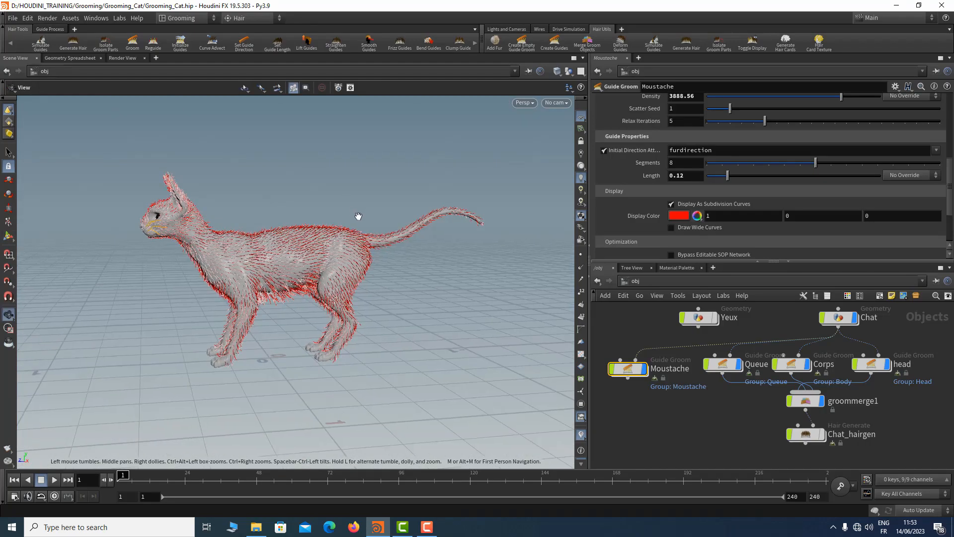
pyautogui.keyDown('alt'); pyautogui.moveTo(352, 193); pyautogui.dragTo(443, 186, button='middle'); pyautogui.keyUp('alt')
pyautogui.moveTo(390, 181)
pyautogui.mouseDown()
pyautogui.moveTo(430, 234)
pyautogui.moveTo(384, 177)
pyautogui.mouseUp()
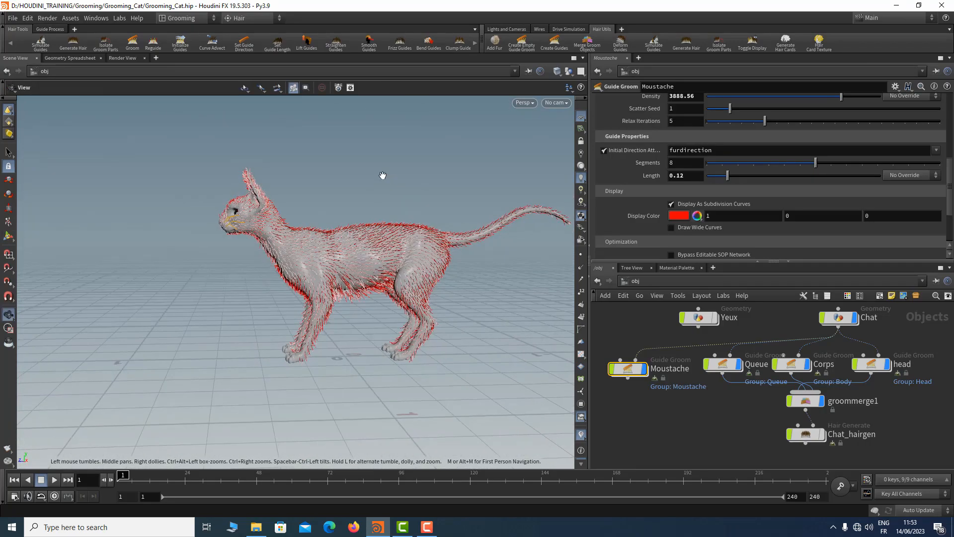
pyautogui.moveTo(385, 177); pyautogui.dragTo(435, 188, button='right')
pyautogui.moveTo(434, 187); pyautogui.dragTo(344, 164, button='middle')
pyautogui.moveTo(345, 164); pyautogui.dragTo(418, 179)
pyautogui.moveTo(417, 180); pyautogui.dragTo(396, 177, button='middle')
pyautogui.moveTo(368, 167); pyautogui.dragTo(446, 173)
pyautogui.moveTo(402, 176); pyautogui.dragTo(356, 173, button='right')
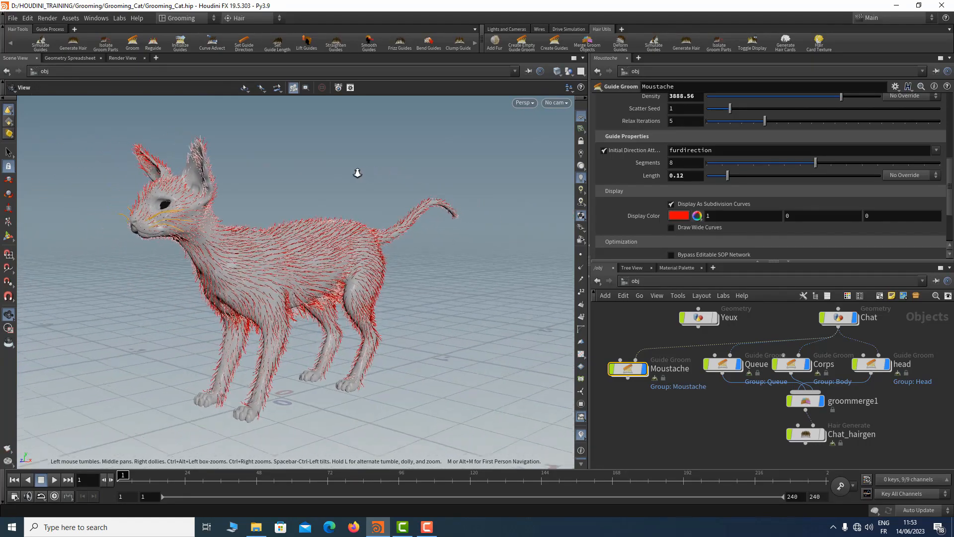
pyautogui.moveTo(356, 172); pyautogui.dragTo(398, 198, button='middle')
pyautogui.press('Return')
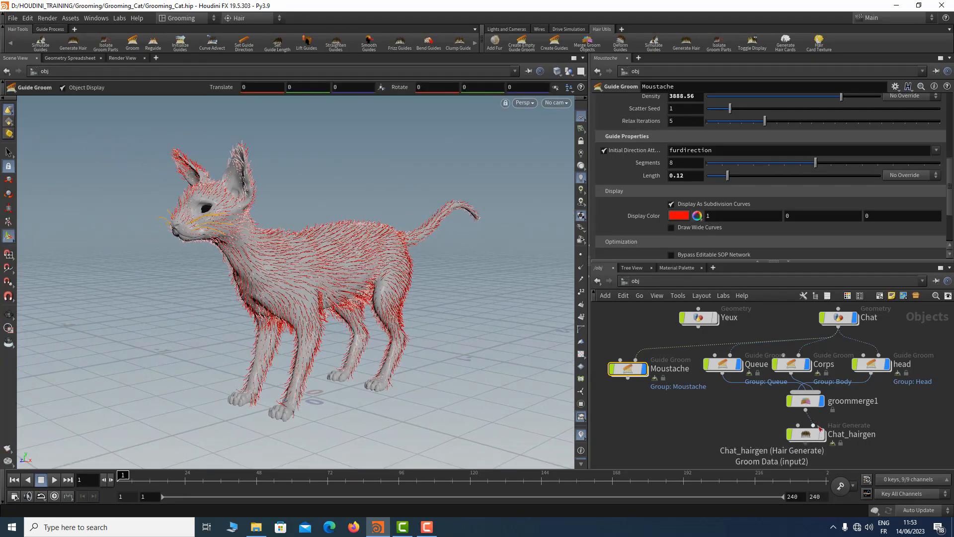